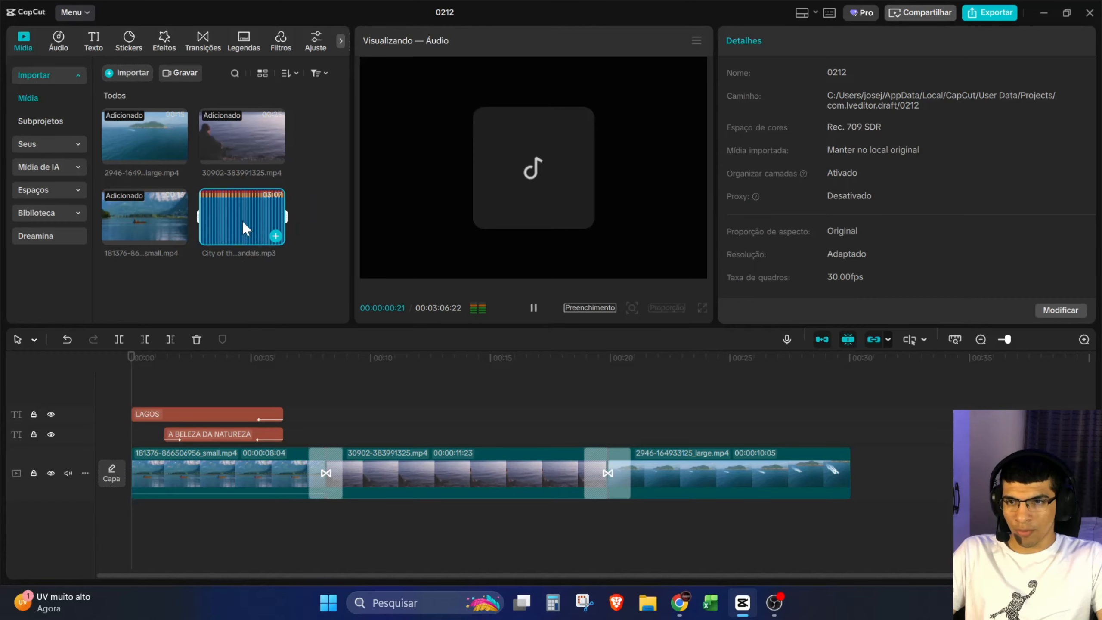
- Preview the imported City of the Wolf music track by playing and pausing it a few times
left_click(532, 307)
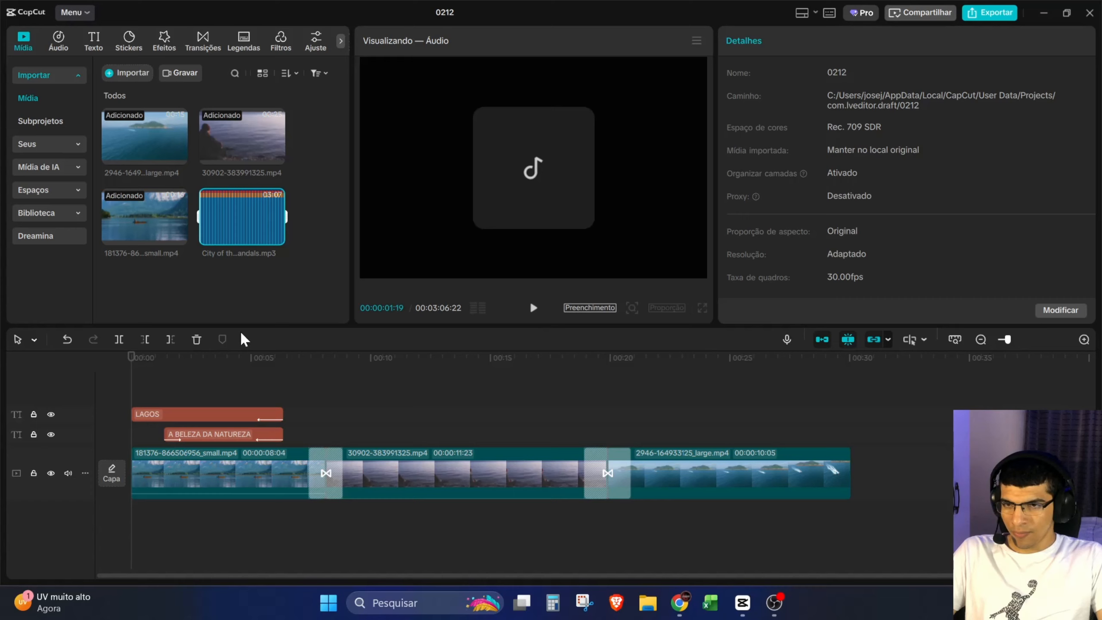
left_click(533, 308)
left_click(530, 309)
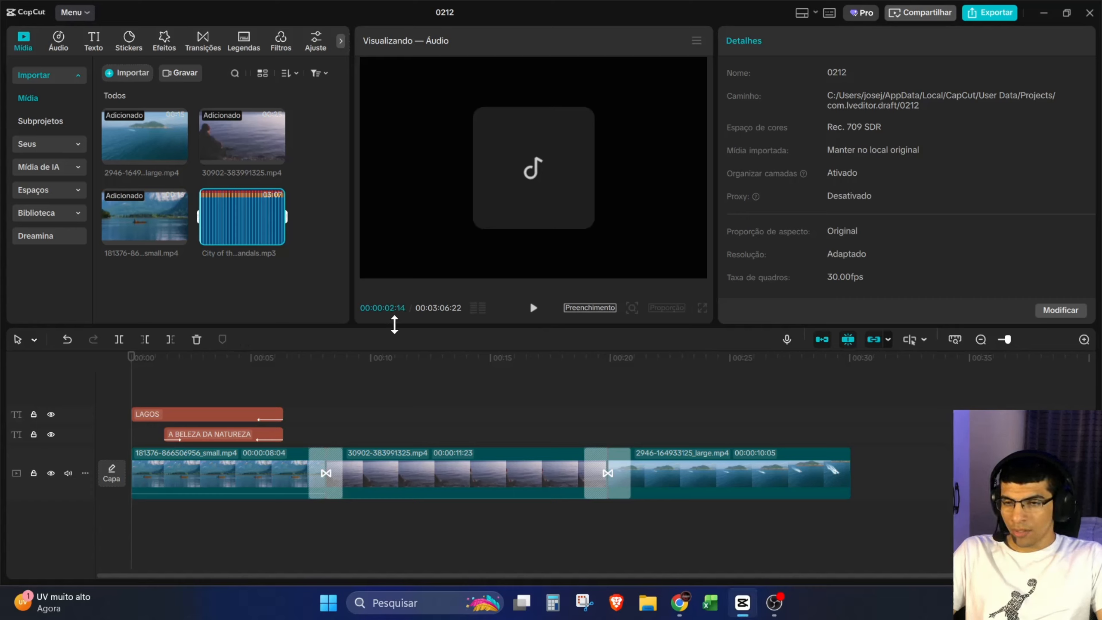
left_click(534, 310)
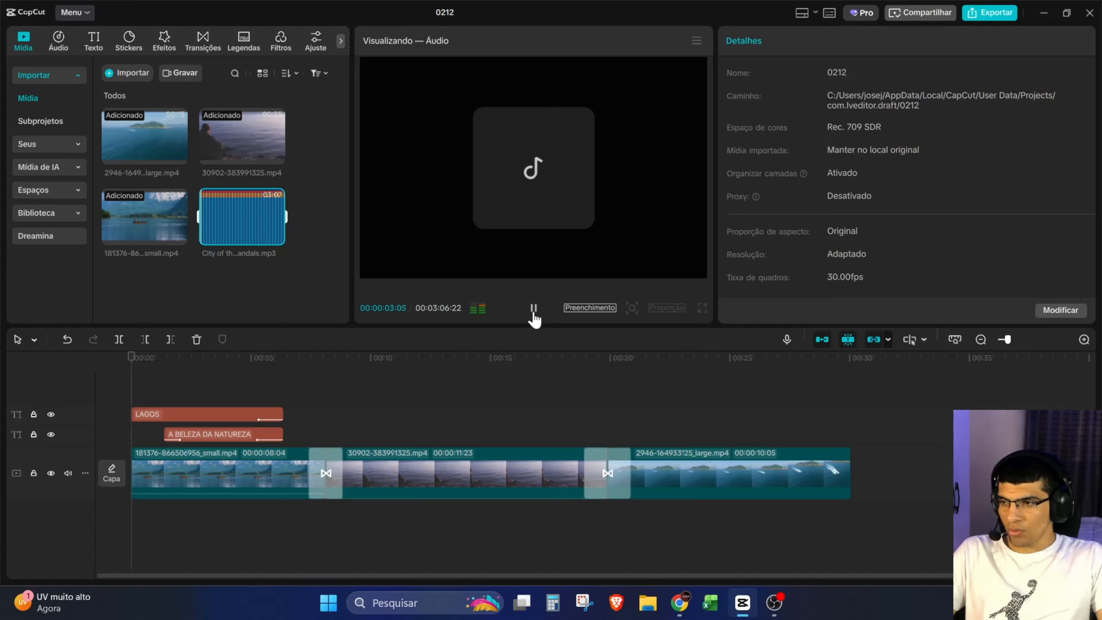
left_click(533, 310)
- Add the City of the Wolf music to the timeline below the video clips, starting at 00:00:00:00
left_click_drag(255, 218, 135, 515)
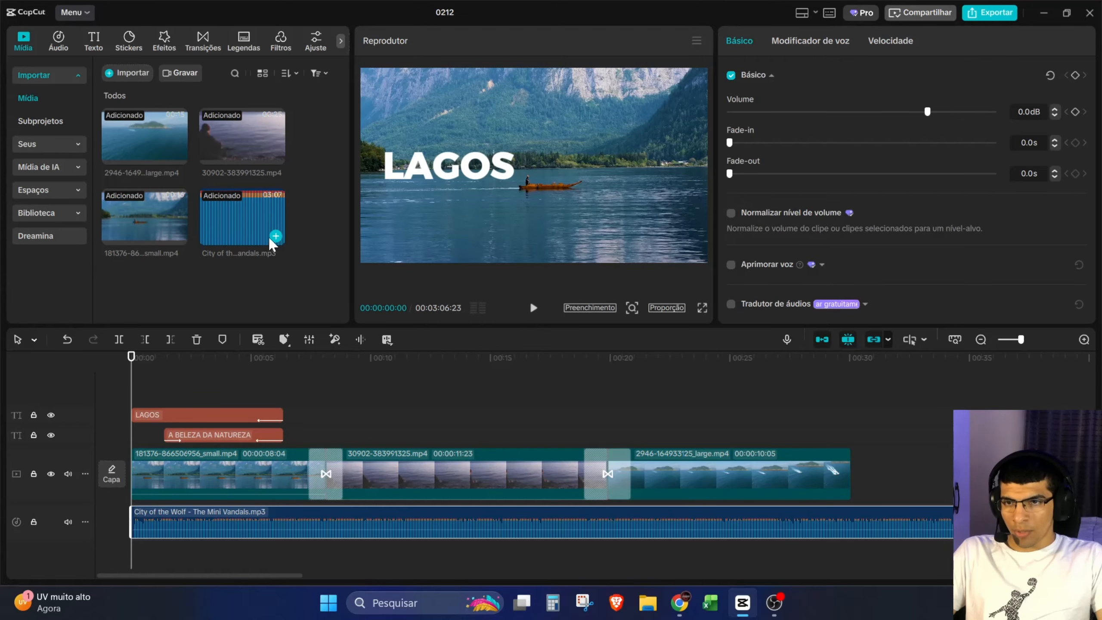
mouse_move(275, 239)
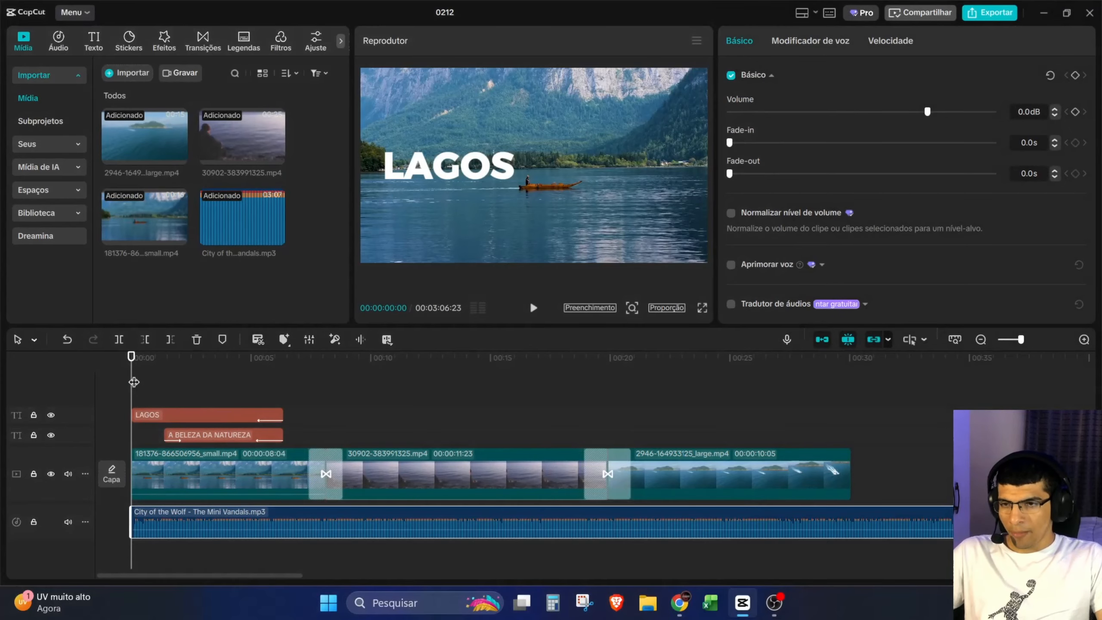
mouse_move(131, 381)
left_mouse_down()
mouse_move(228, 381)
mouse_move(129, 381)
left_mouse_up()
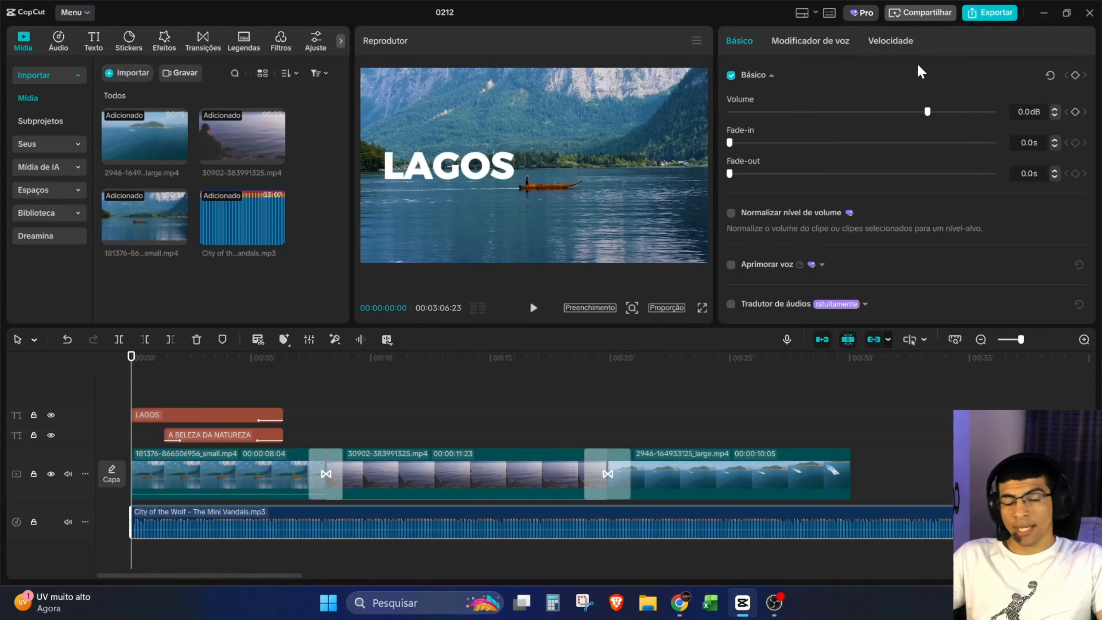
- Try lowering the music clip's volume to -20.6 dB and bring it back to 0.0 dB
left_click(886, 44)
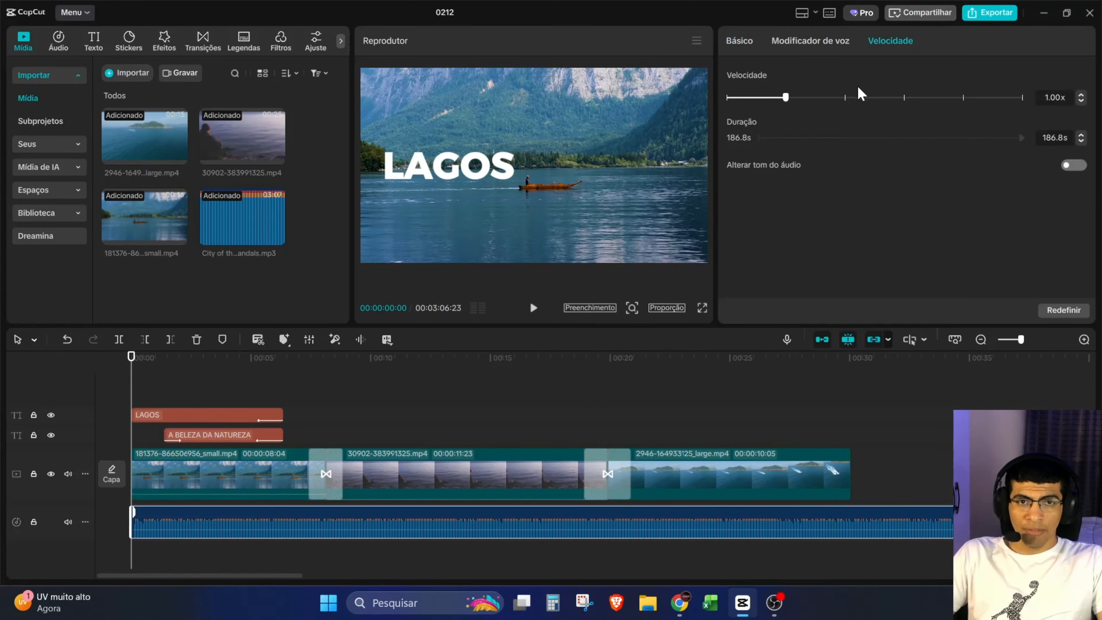
left_click(733, 43)
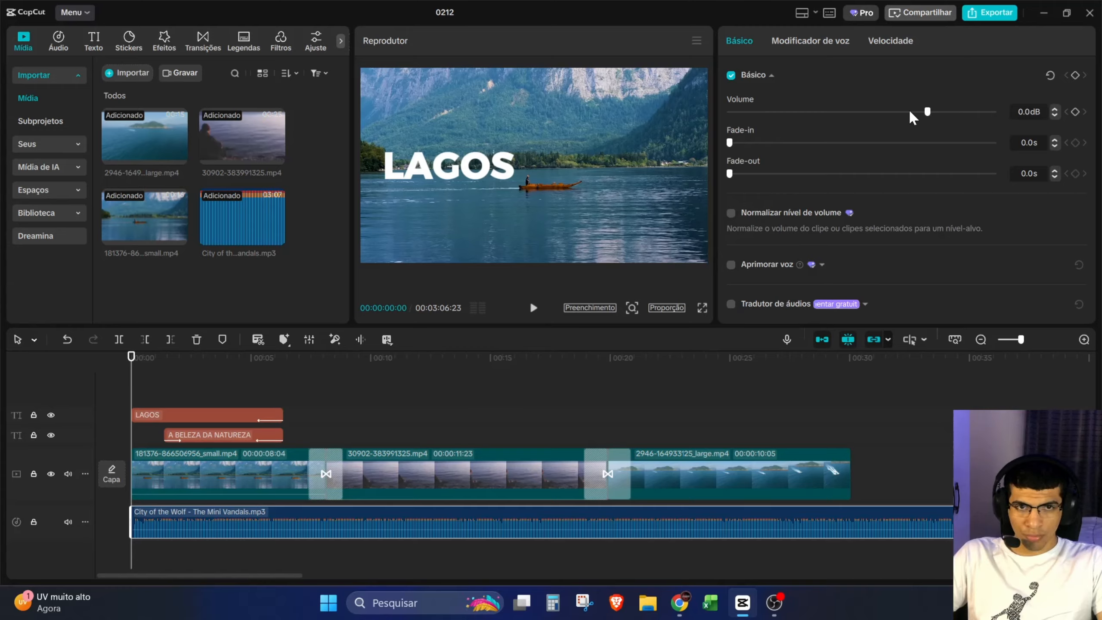
left_click_drag(910, 112, 860, 112)
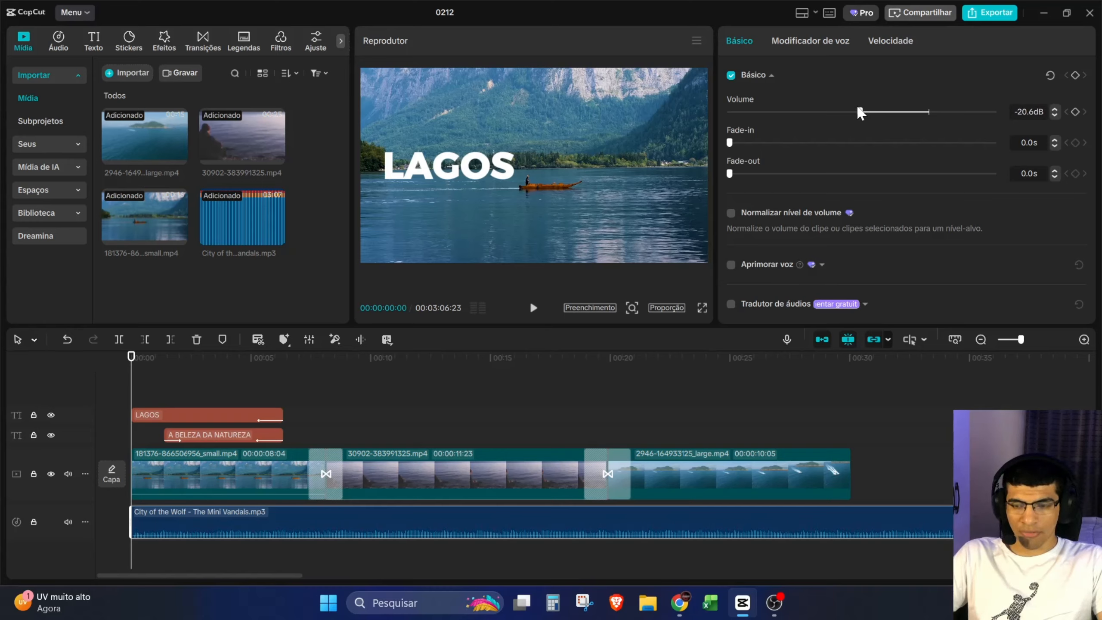
scroll(320, 476, "up", 3)
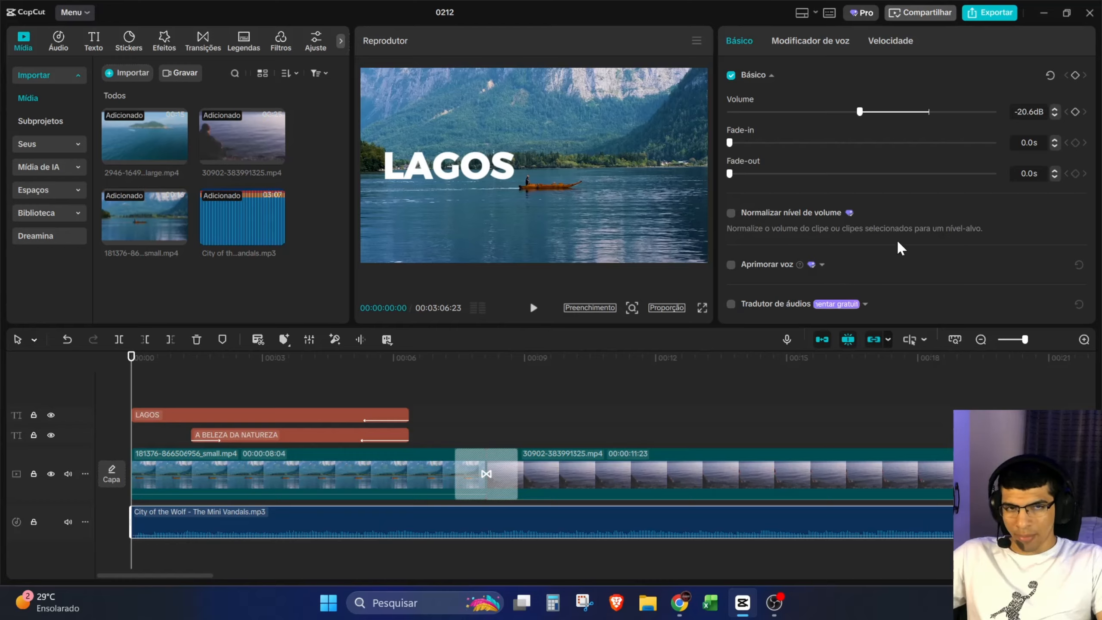
left_click_drag(860, 112, 927, 116)
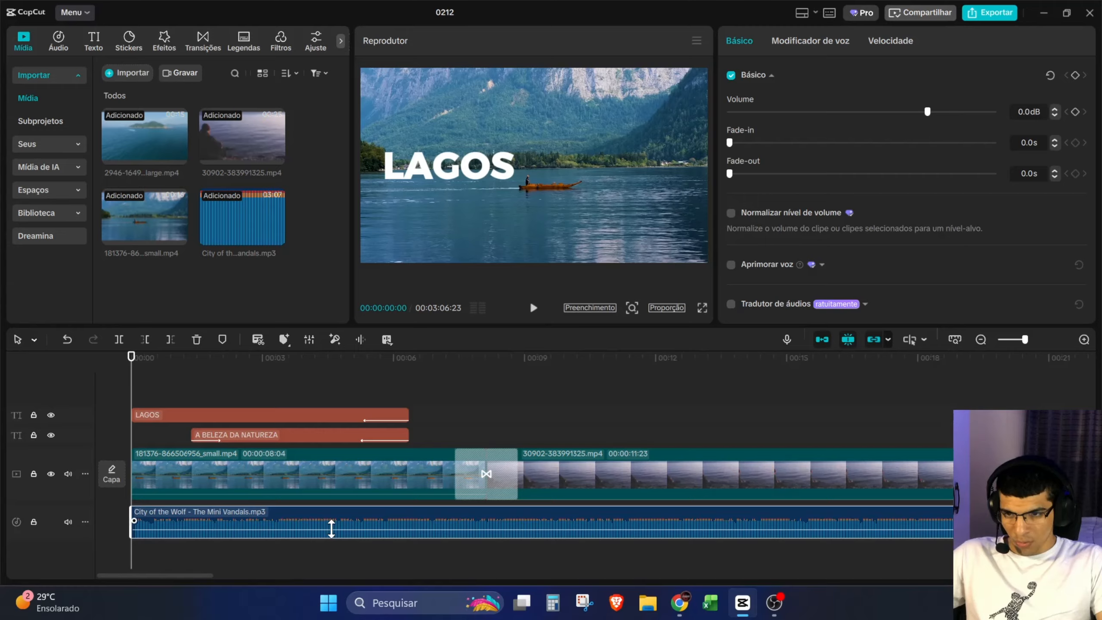
- Nudge the music clip's volume line on the timeline to -0.1 dB and reset the volume to 0 dB
left_click_drag(331, 529, 336, 530)
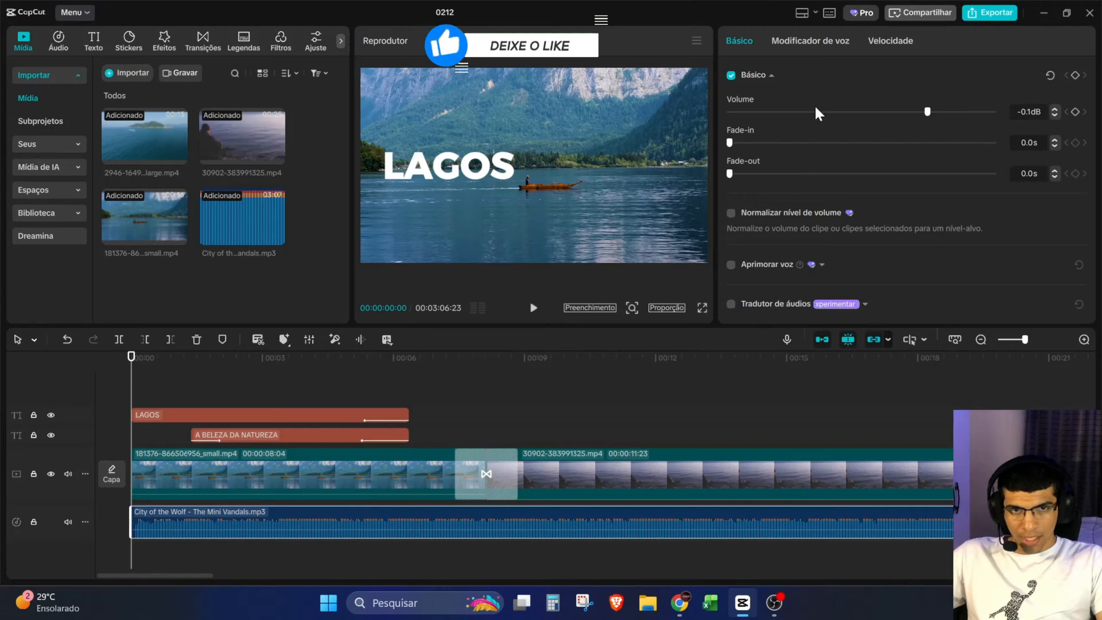
left_click_drag(1032, 112, 952, 112)
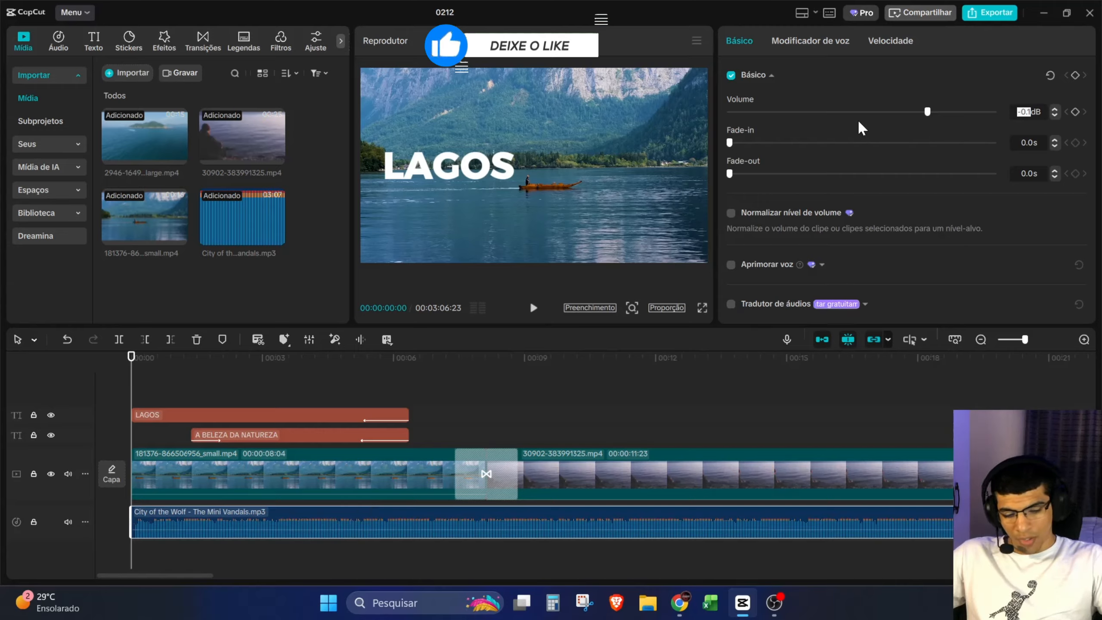
type("0")
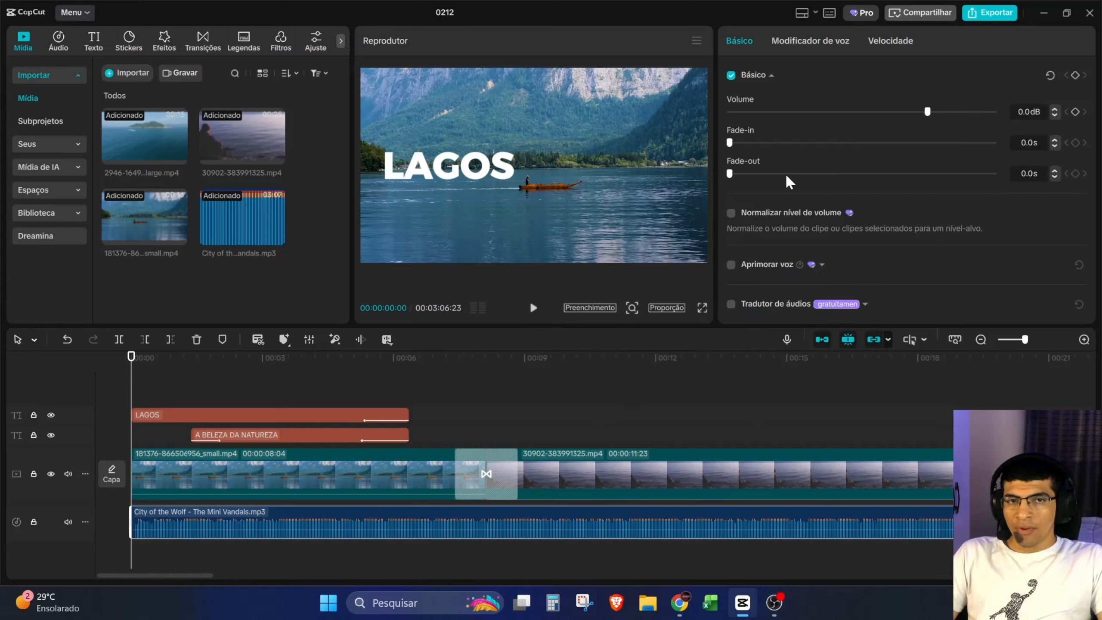
- Try speeding up the music clip, first to 1.50x in 0.10x increments and finally to 1.64x
left_click(885, 40)
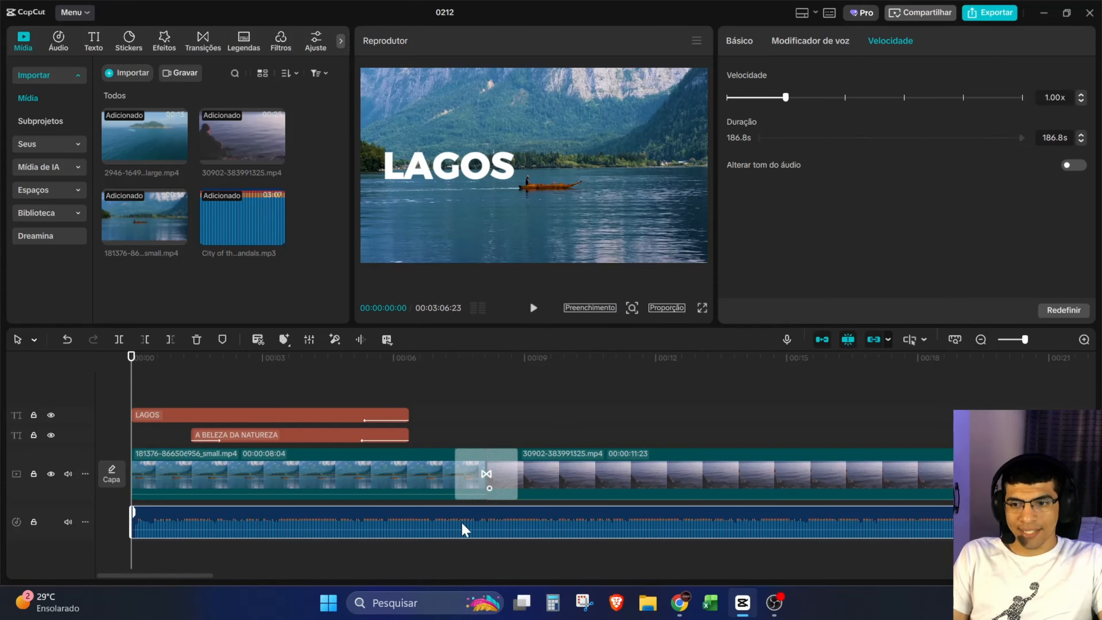
left_click(1081, 94)
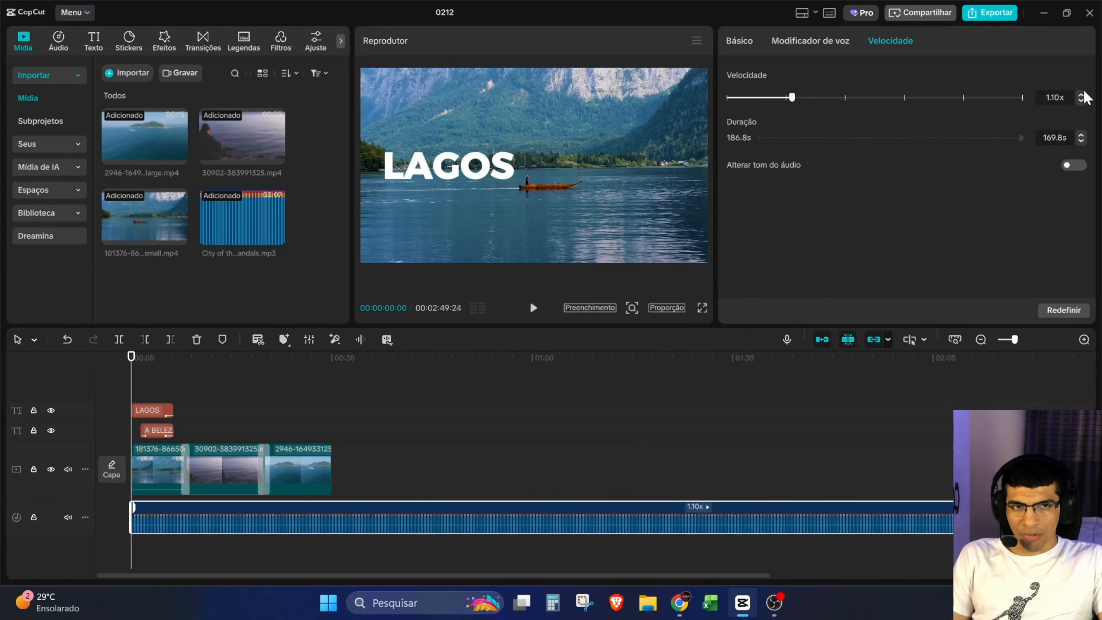
left_click(1080, 93)
left_click(1080, 93)
left_click(1080, 93)
left_click(1080, 93)
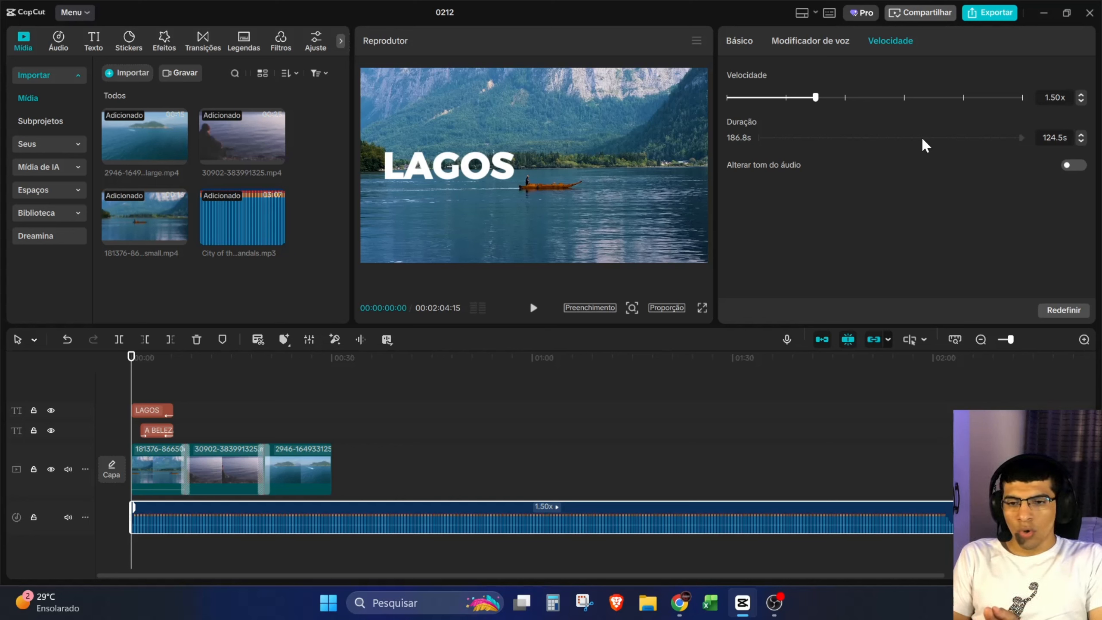
left_click(822, 97)
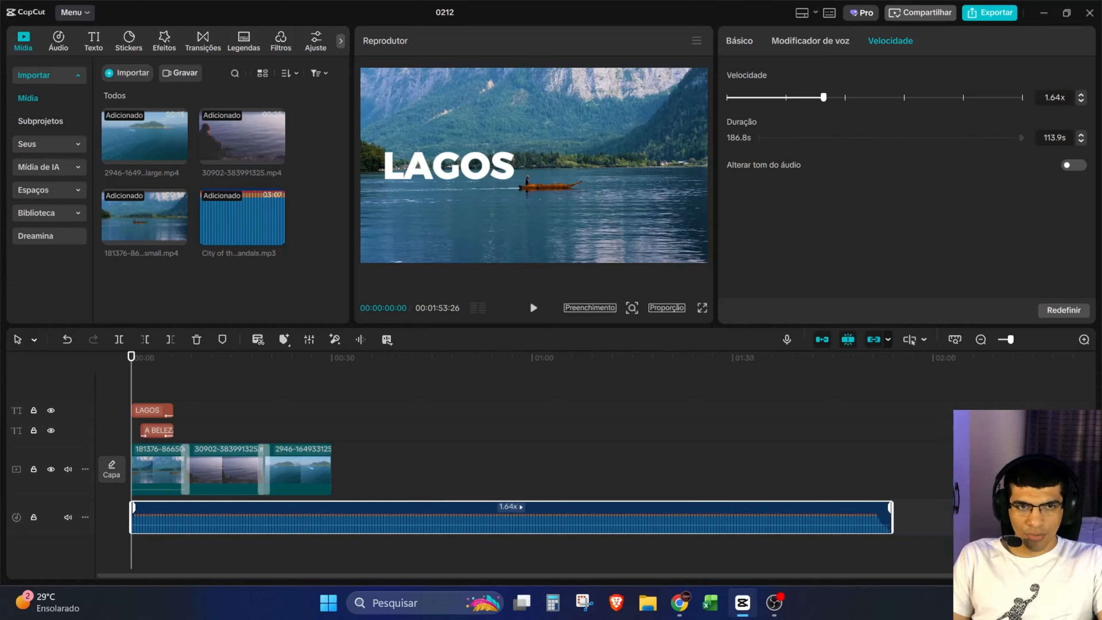
- Try a speed of 0x on the music clip and restore it to 1x
left_click_drag(1061, 97, 973, 97)
type("0x")
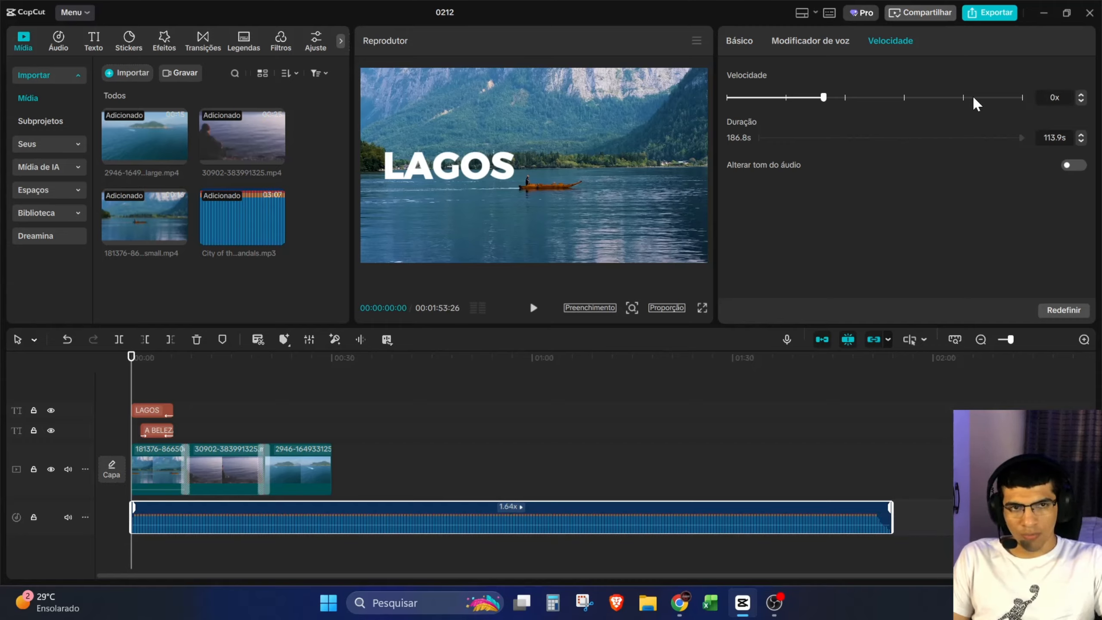
key("Return")
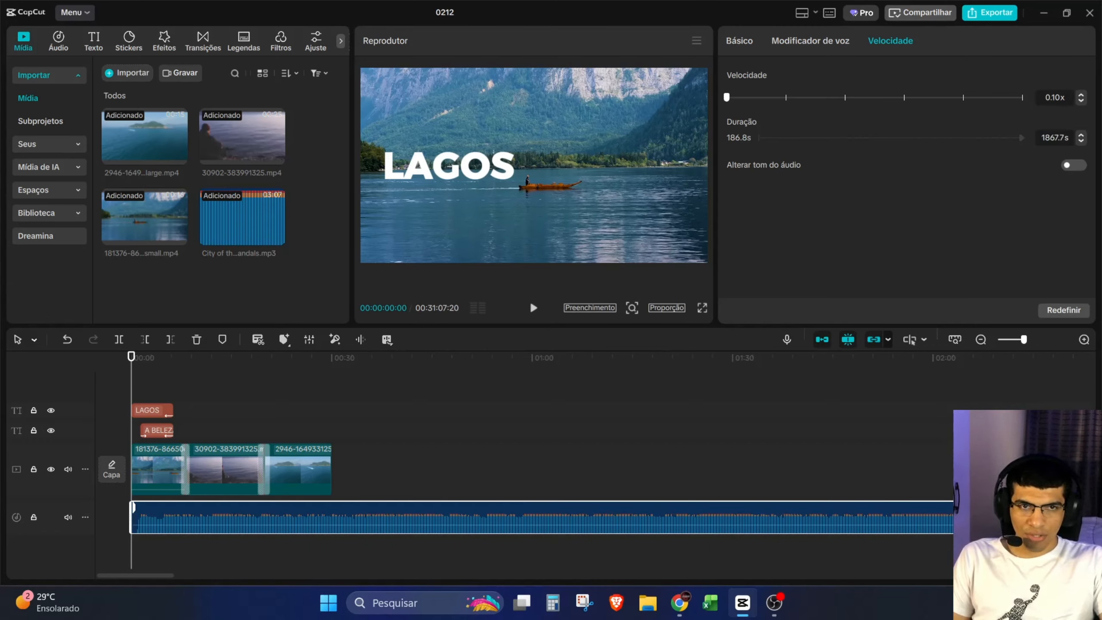
left_click_drag(989, 92, 979, 91)
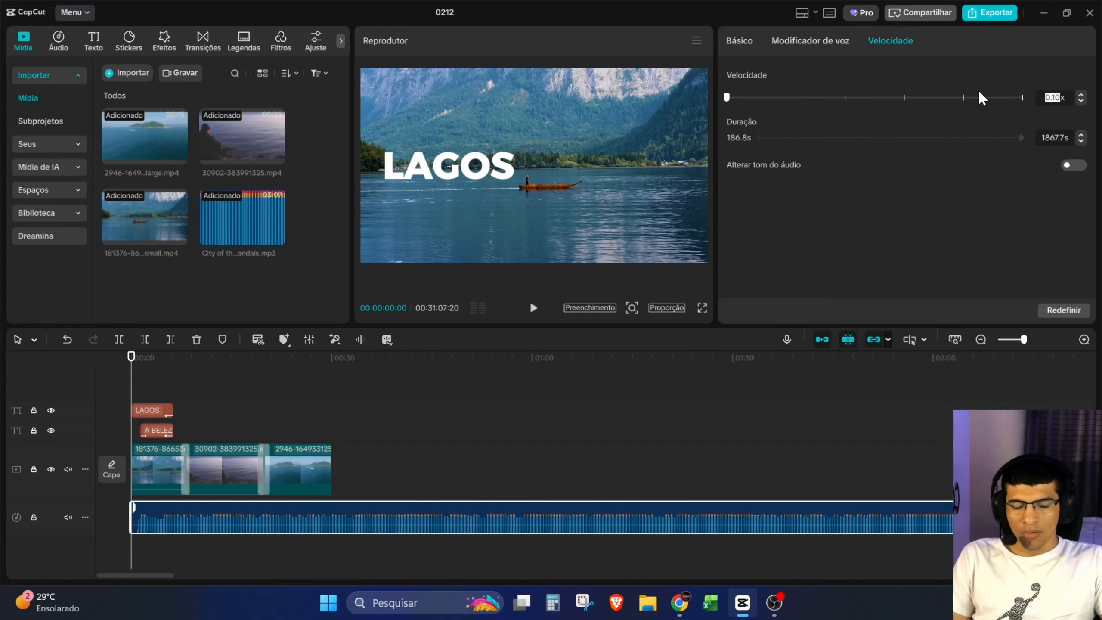
type("1x")
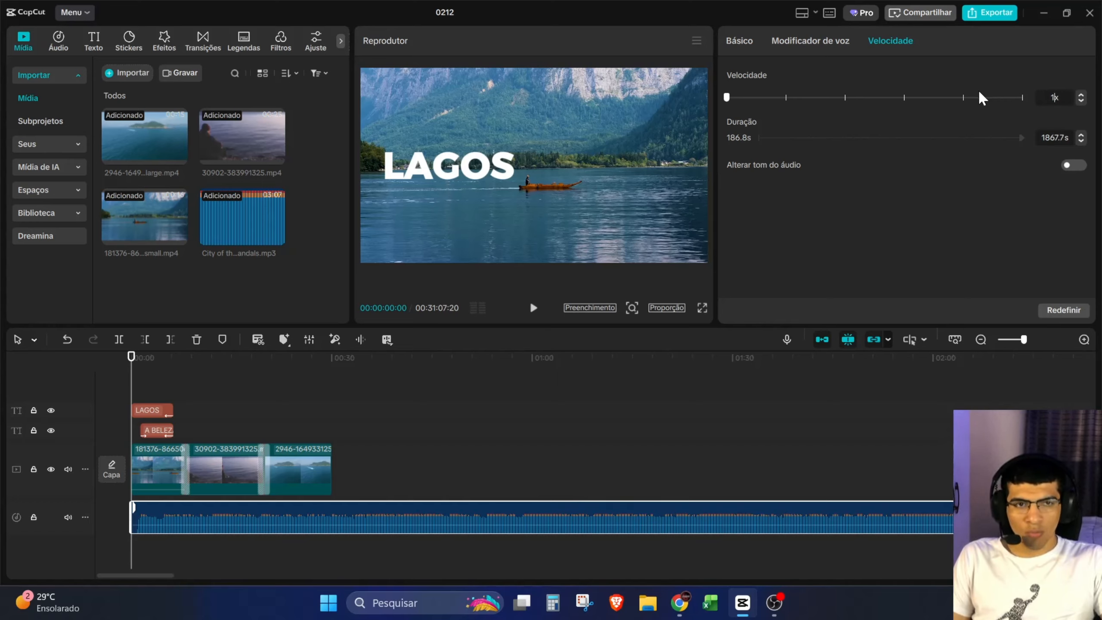
key("Return")
- Split the music clip where the last video clip ends, at 00:00:30:02, and delete the excess part
left_click(174, 418)
left_click(332, 418)
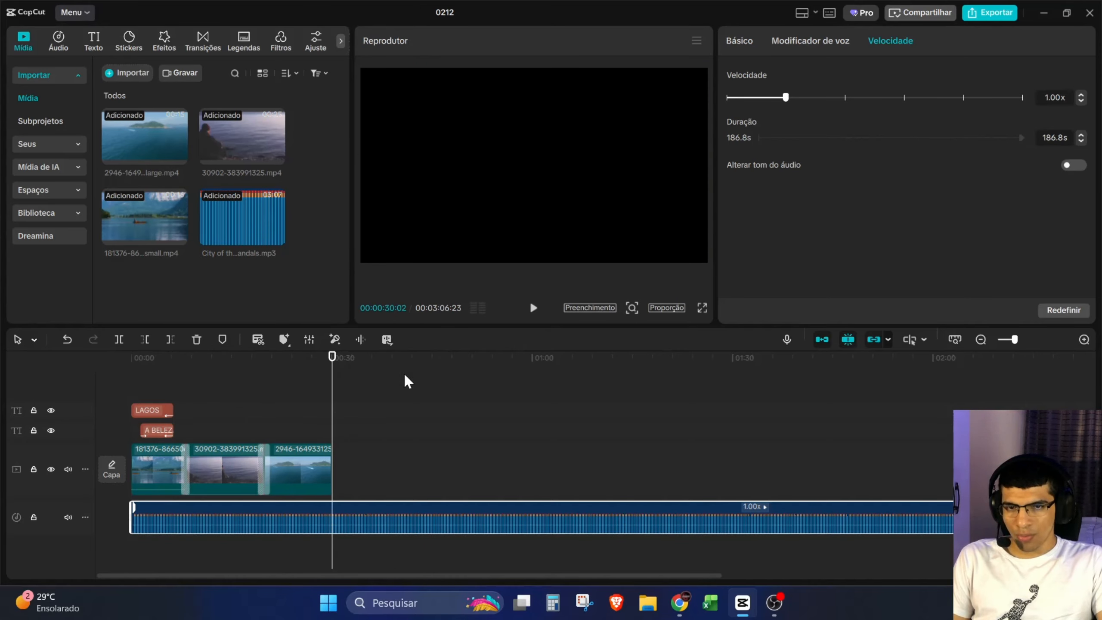
left_click(120, 339)
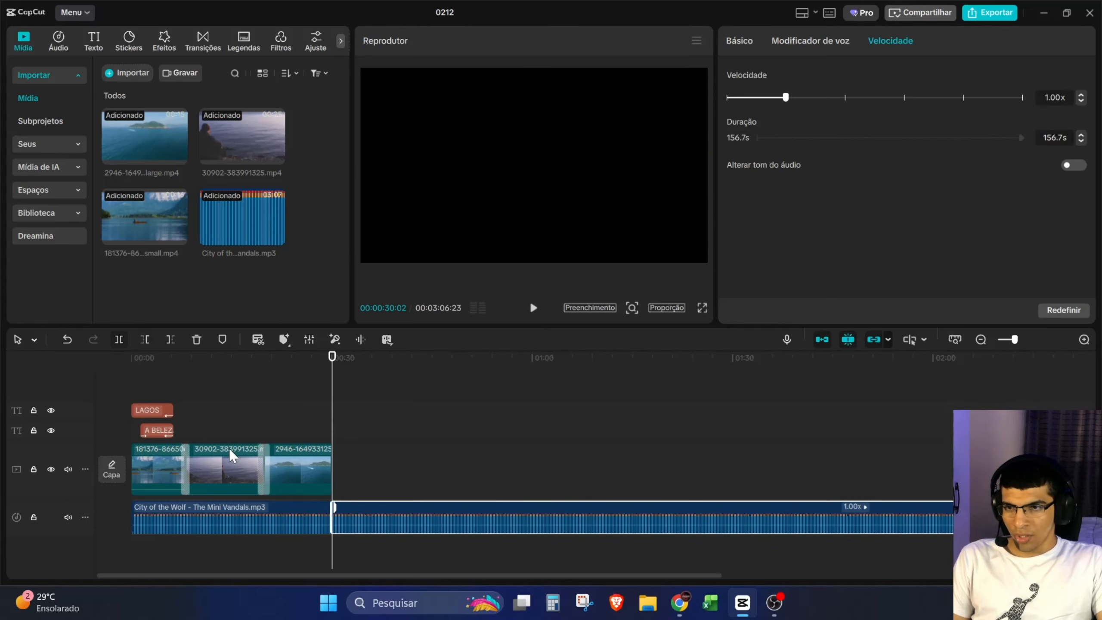
key("Delete")
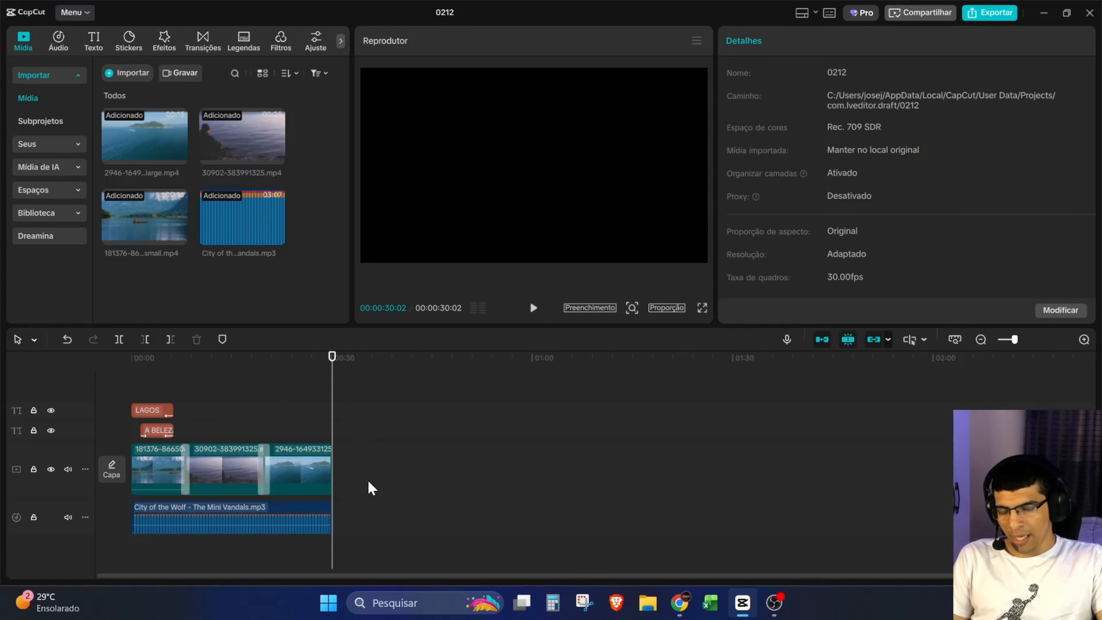
- Fit the whole project in the timeline, select the music clip and play its opening from 00:00:00:00
scroll(343, 505, "up", 5)
left_click_drag(745, 572, 337, 528)
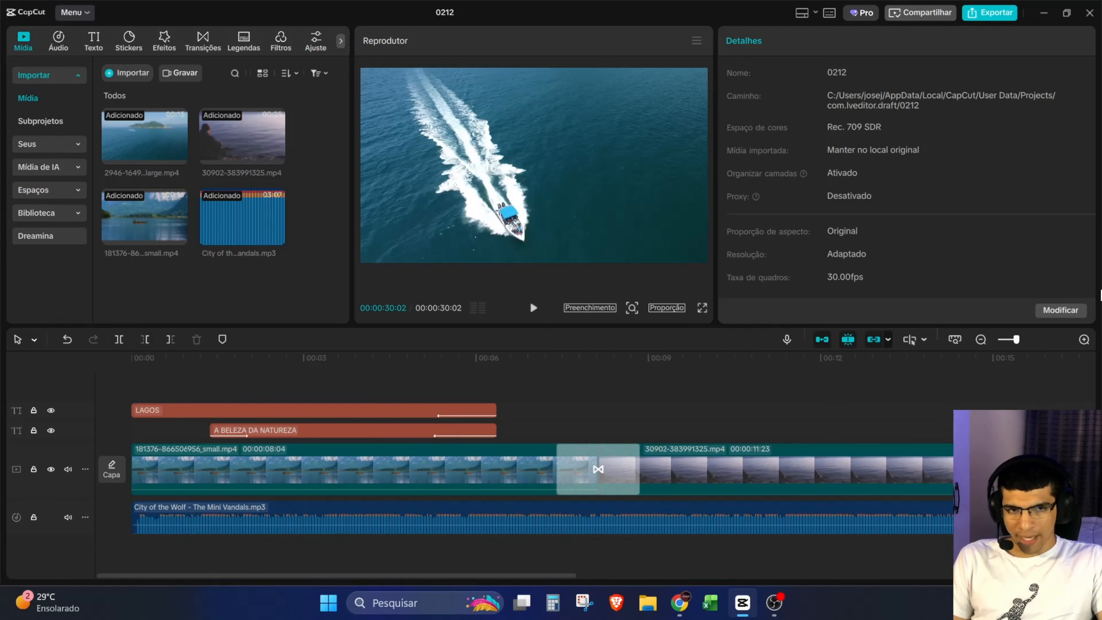
left_click(954, 341)
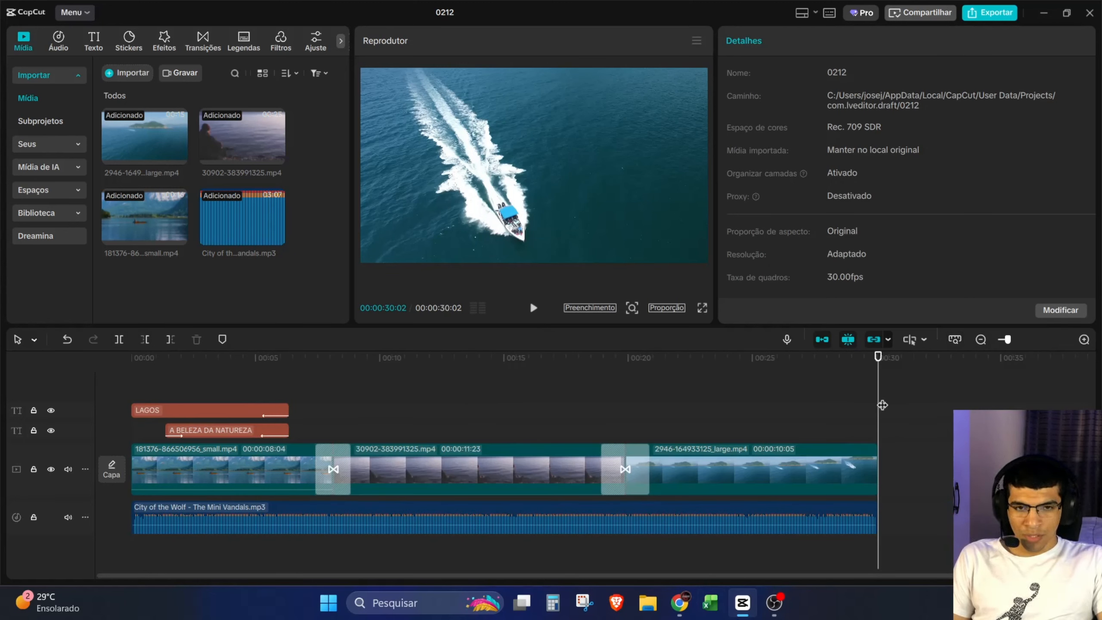
left_click_drag(877, 395, 356, 499)
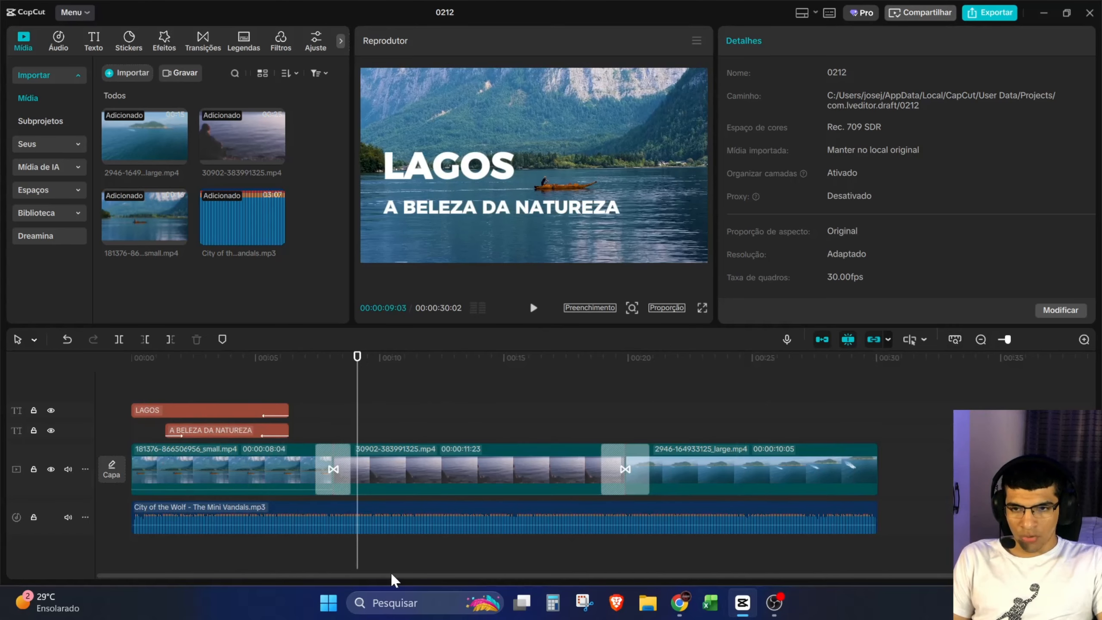
left_click(404, 505)
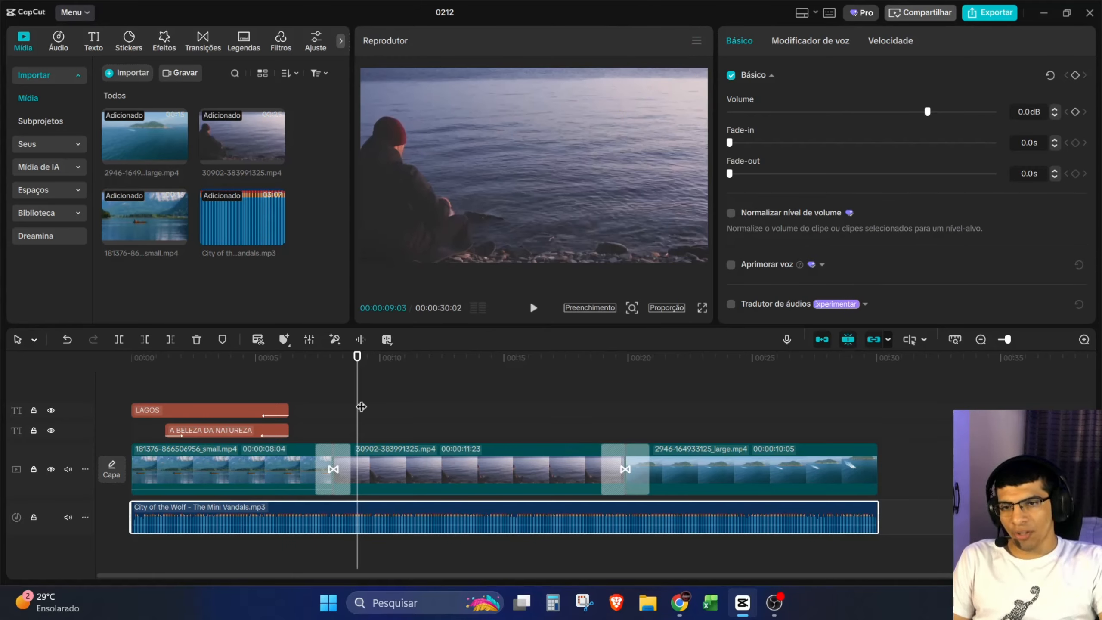
left_click_drag(356, 404, 75, 442)
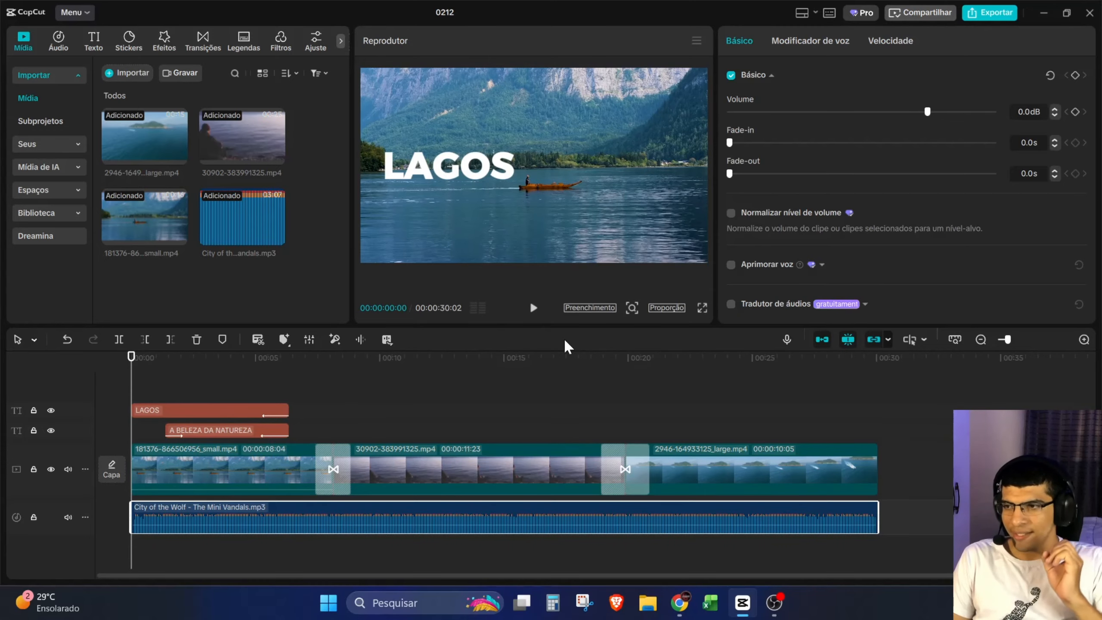
key("space")
key("space")
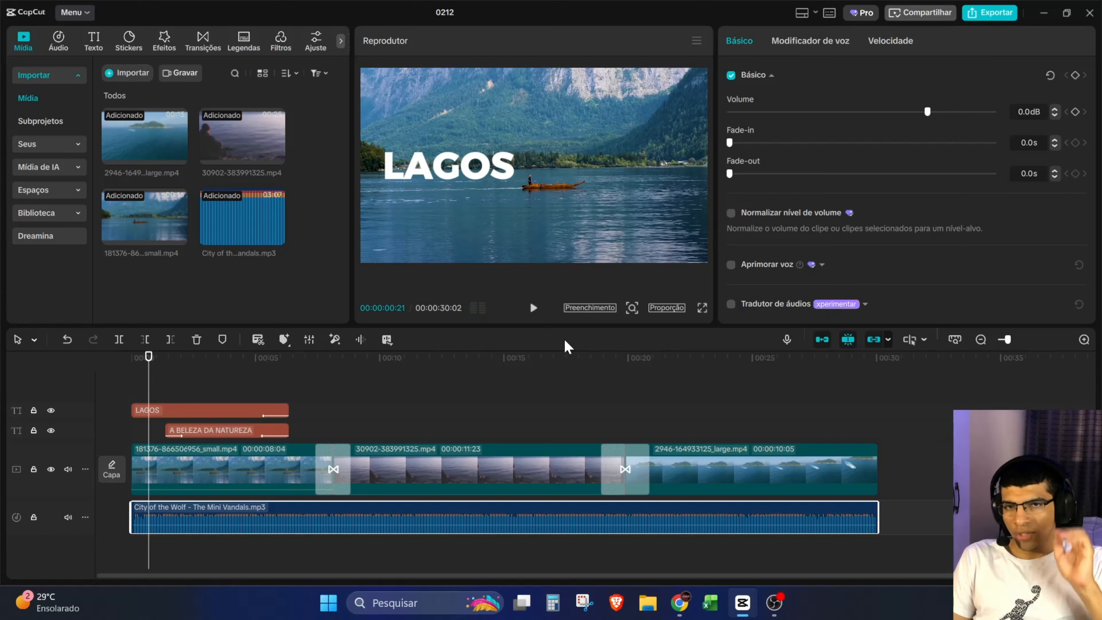
- Give the music clip a 1.5 s fade-in and play the beginning of the video to hear it
left_click_drag(150, 382, 119, 385)
left_click_drag(730, 147, 770, 147)
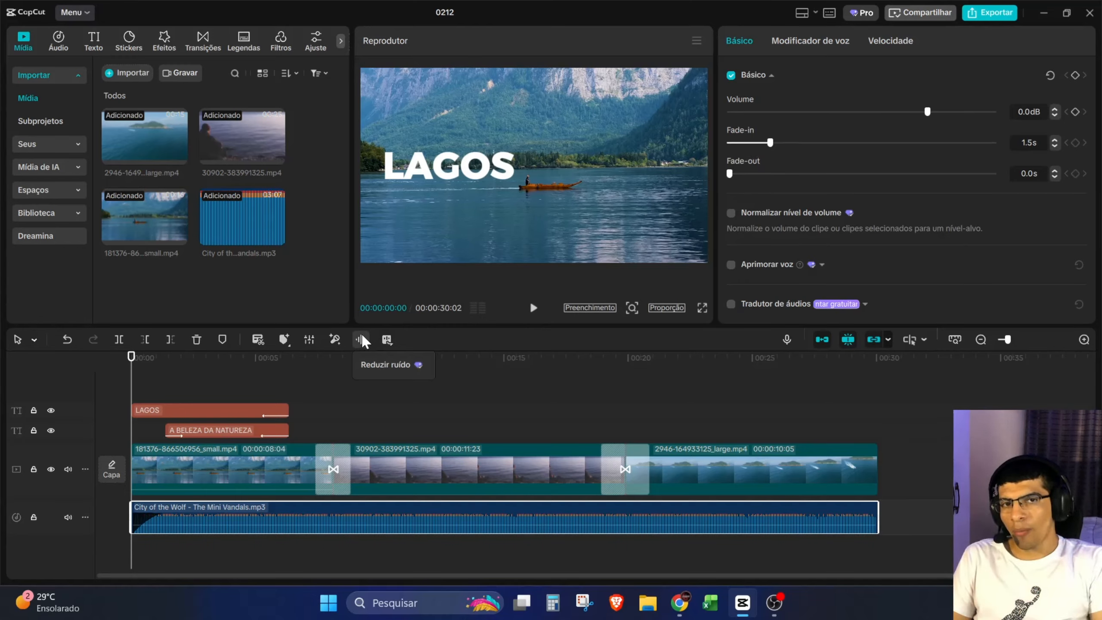
key("space")
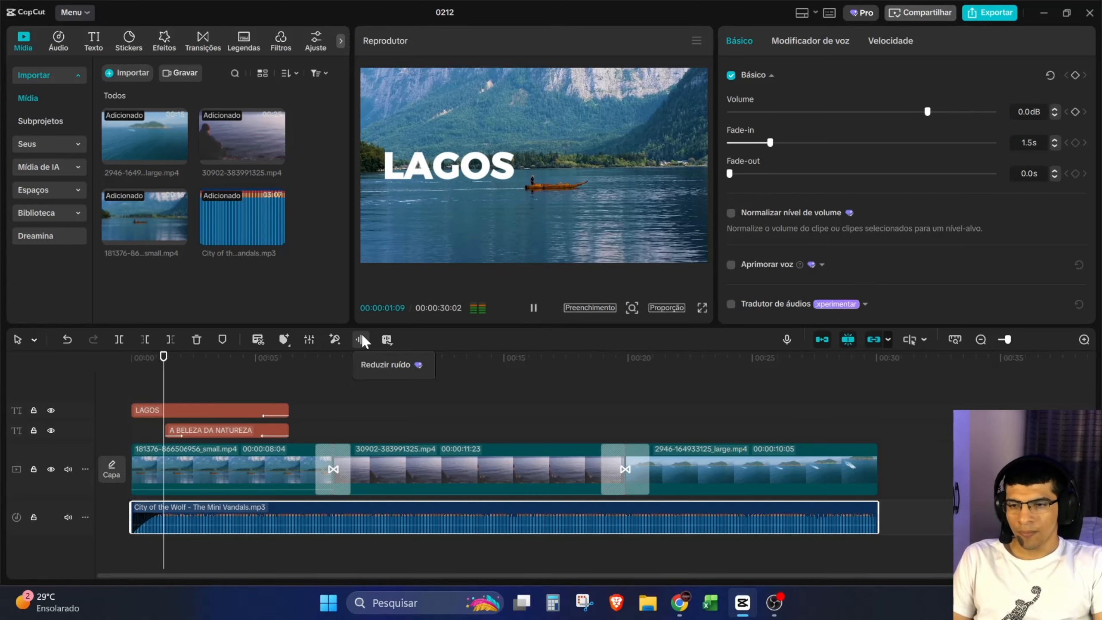
key("space")
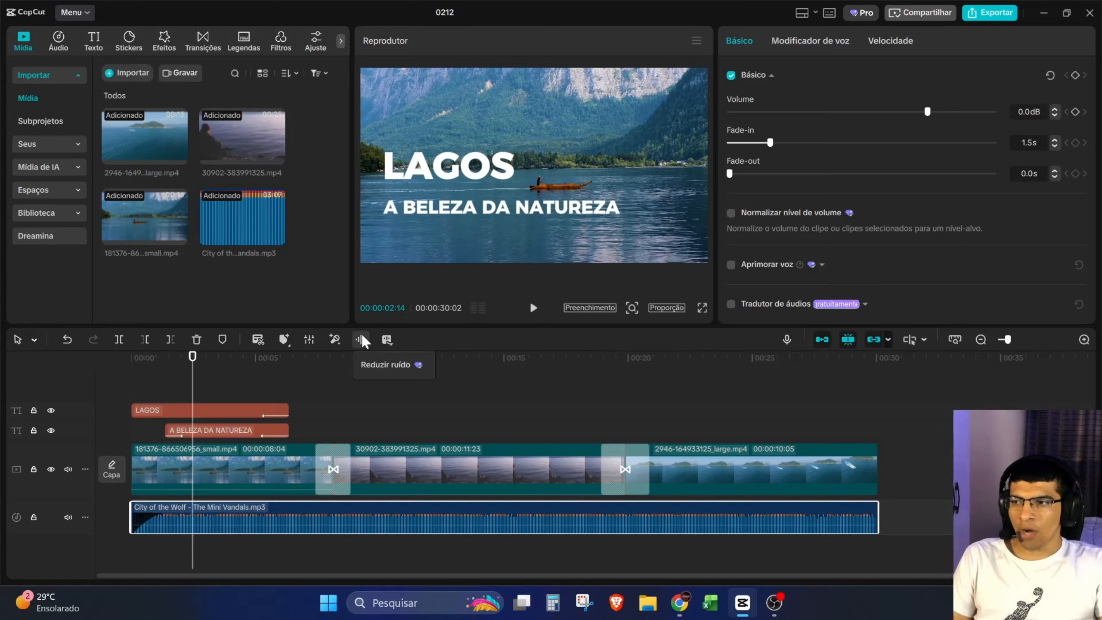
- Give the music clip a 1.5 s fade-out and play the end of the video to hear it
left_click(846, 390)
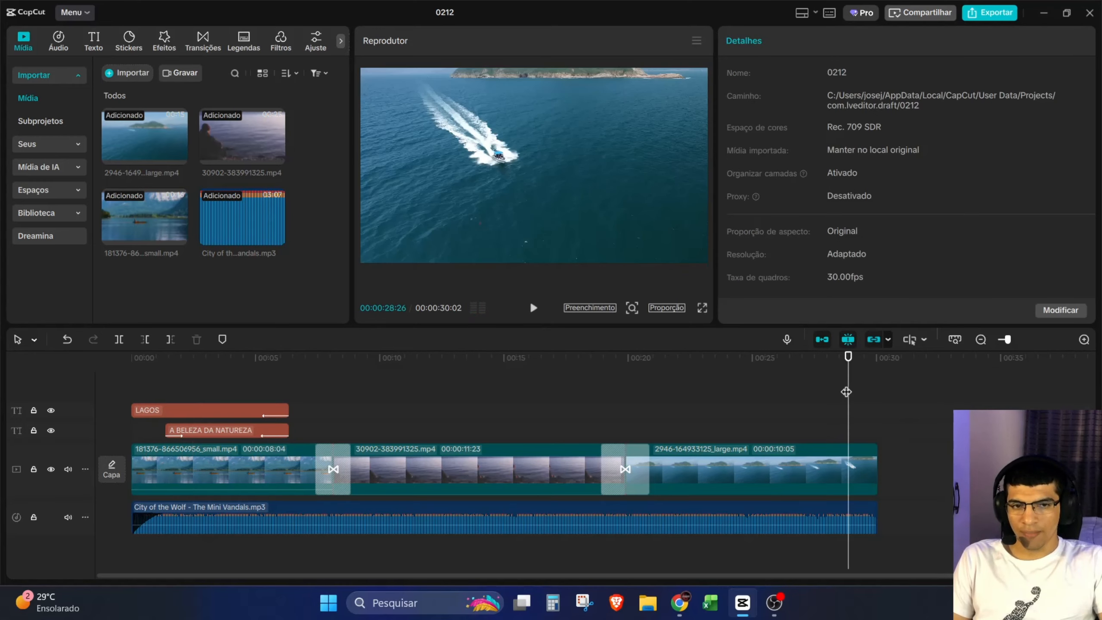
left_click(861, 519)
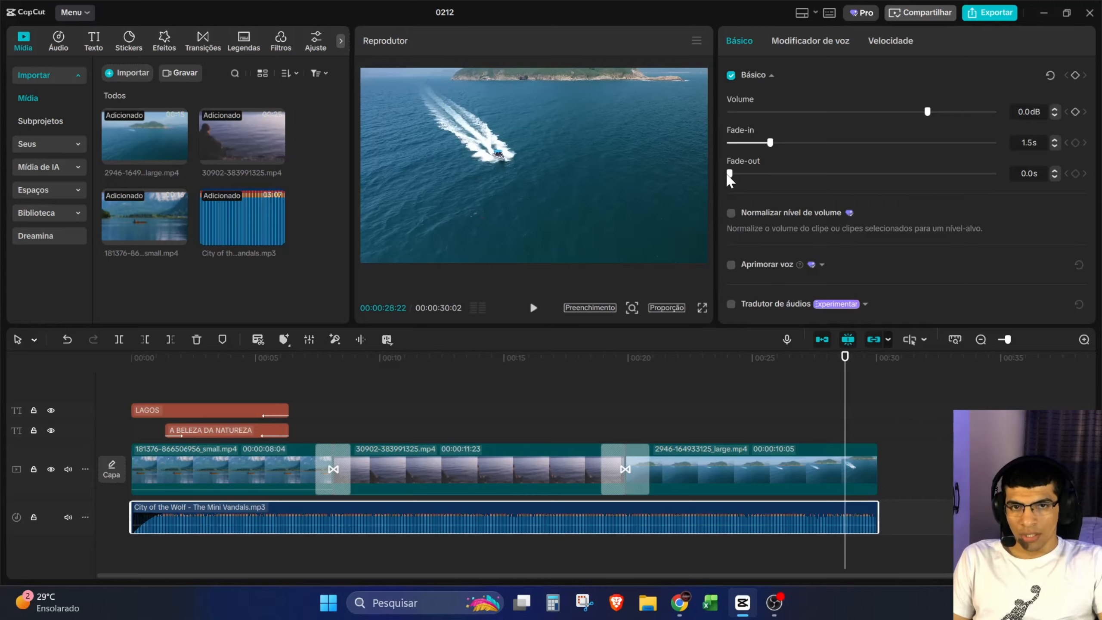
left_click_drag(729, 175, 770, 175)
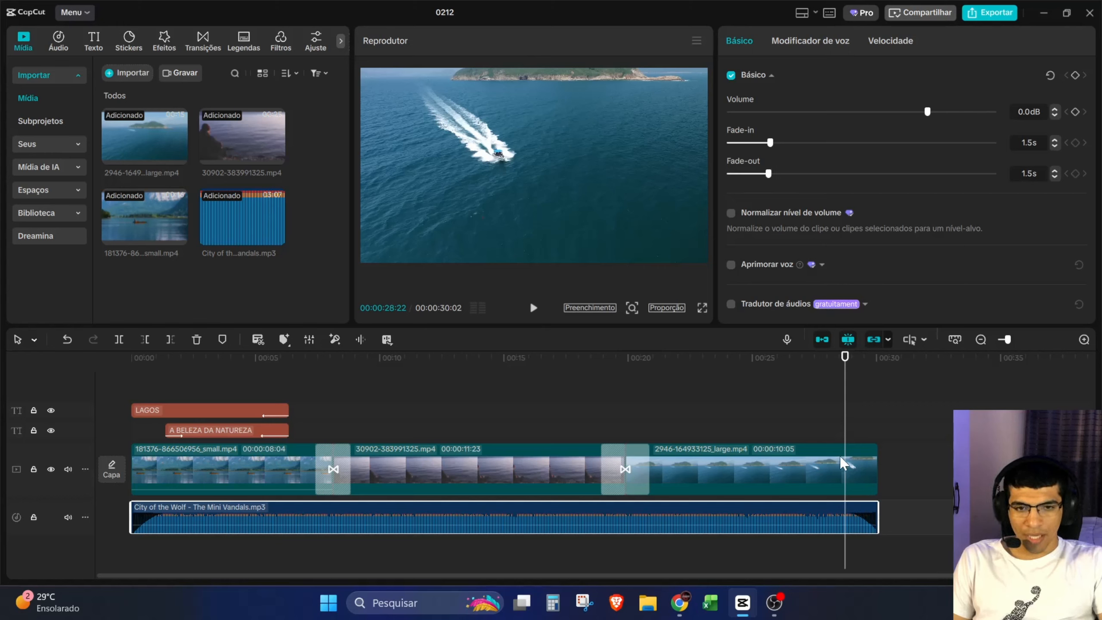
left_click(813, 360)
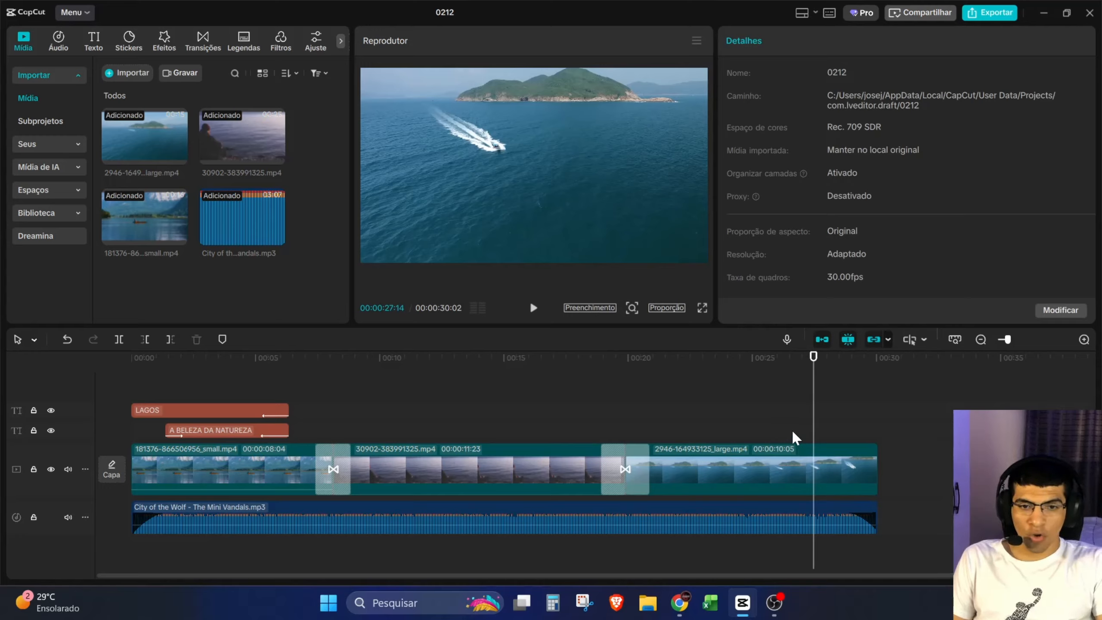
key("space")
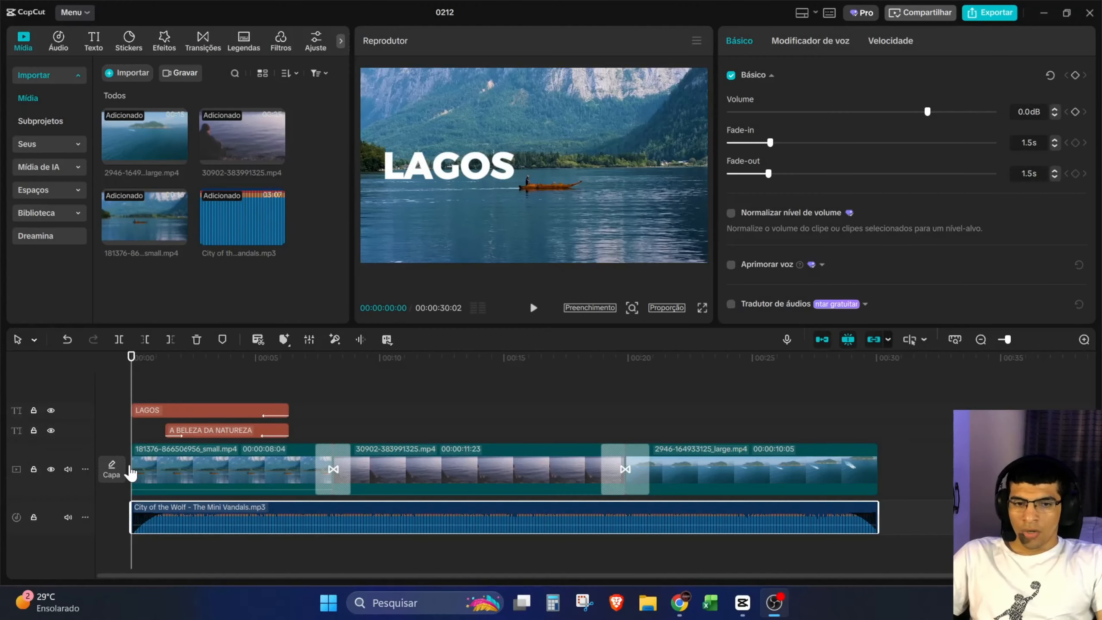
- Delete the City of the Wolf music clip from the timeline
mouse_move(342, 512)
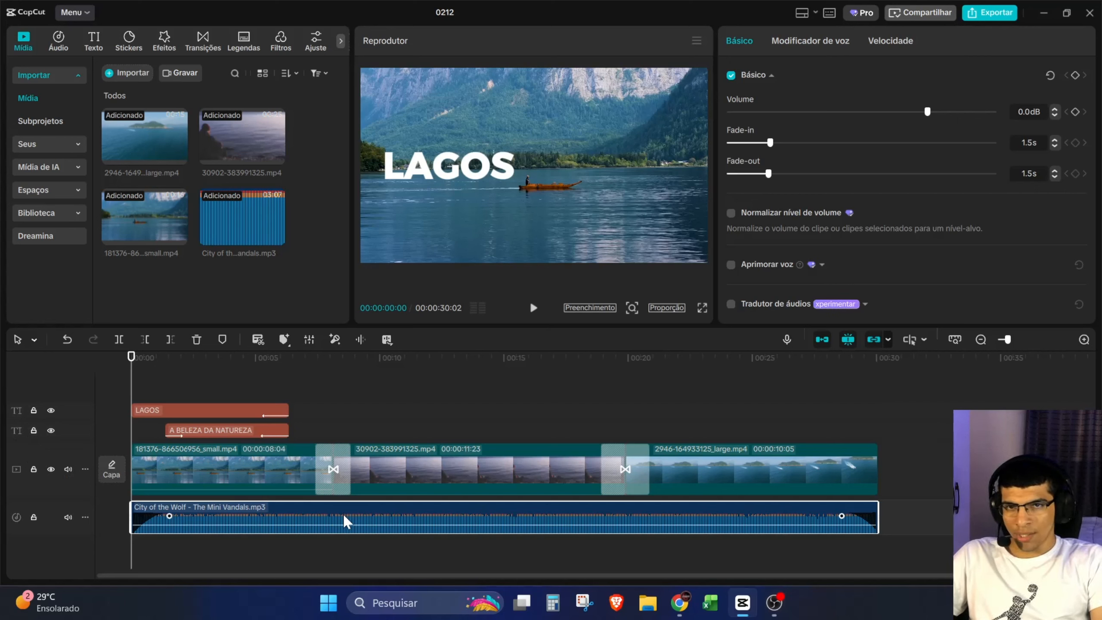
key("Delete")
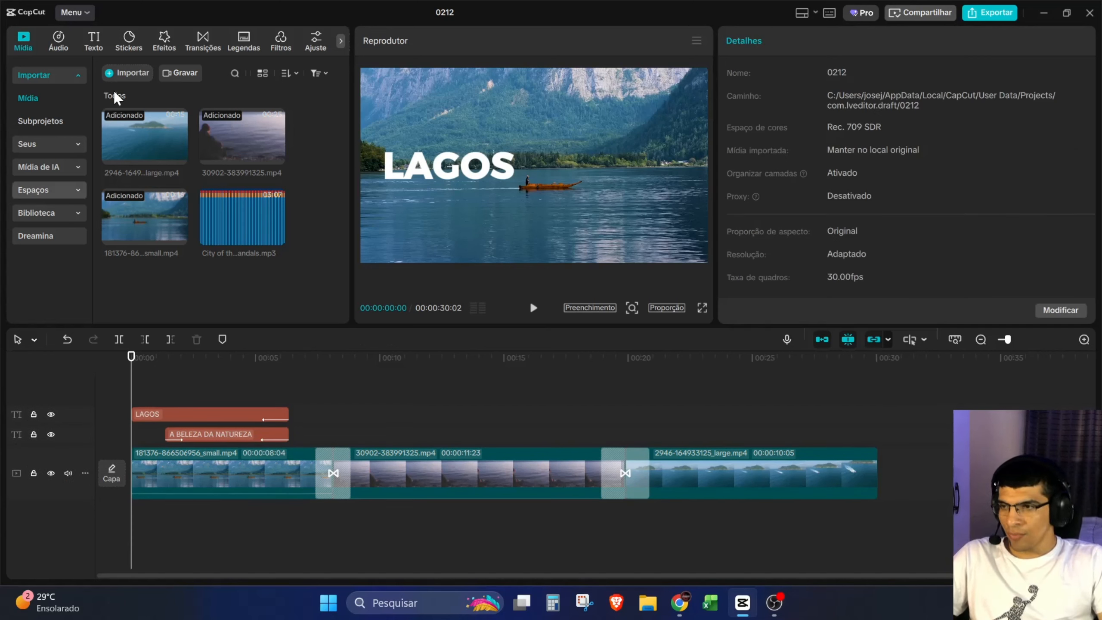
- Browse the built-in audio library: the import option, the favourite tracks and the music categories from Trending down to Piano
left_click(55, 43)
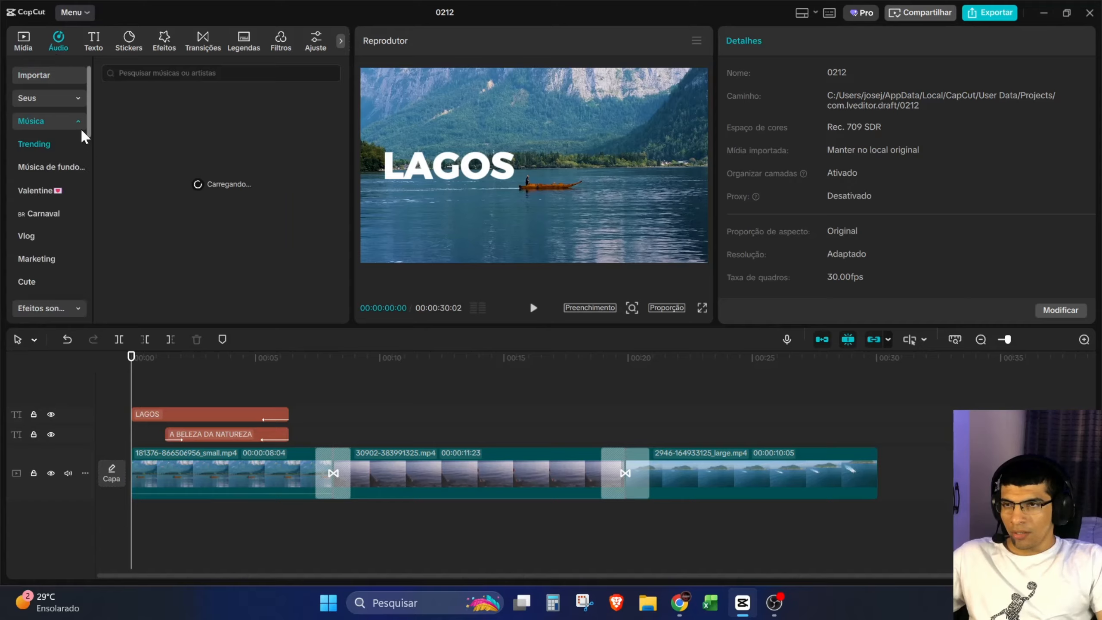
left_click(67, 119)
left_click(60, 97)
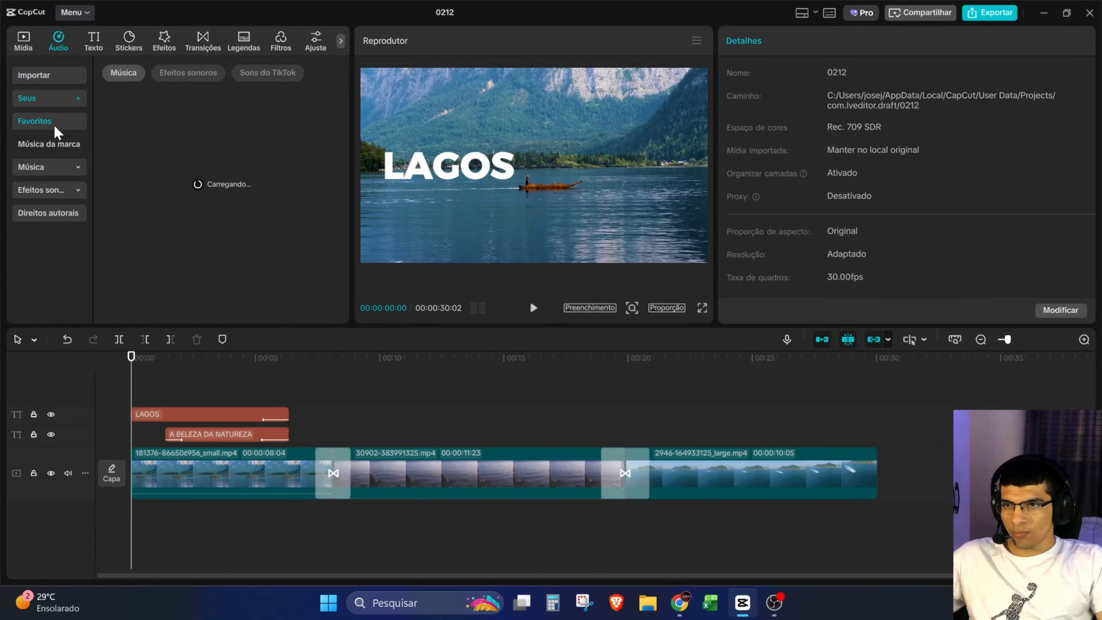
left_click(55, 99)
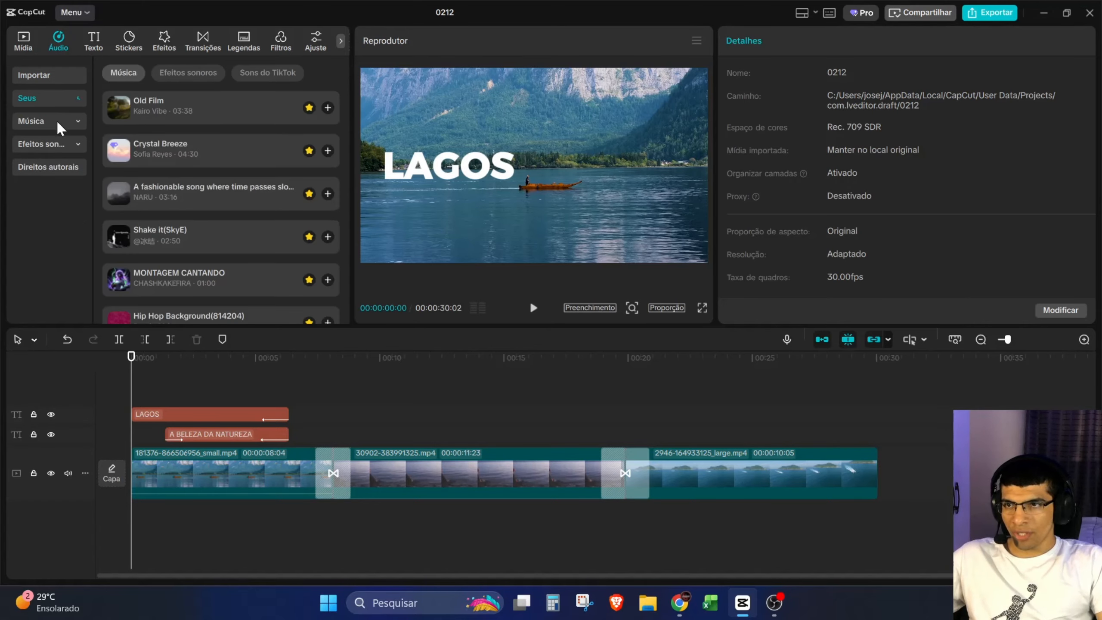
left_click(43, 79)
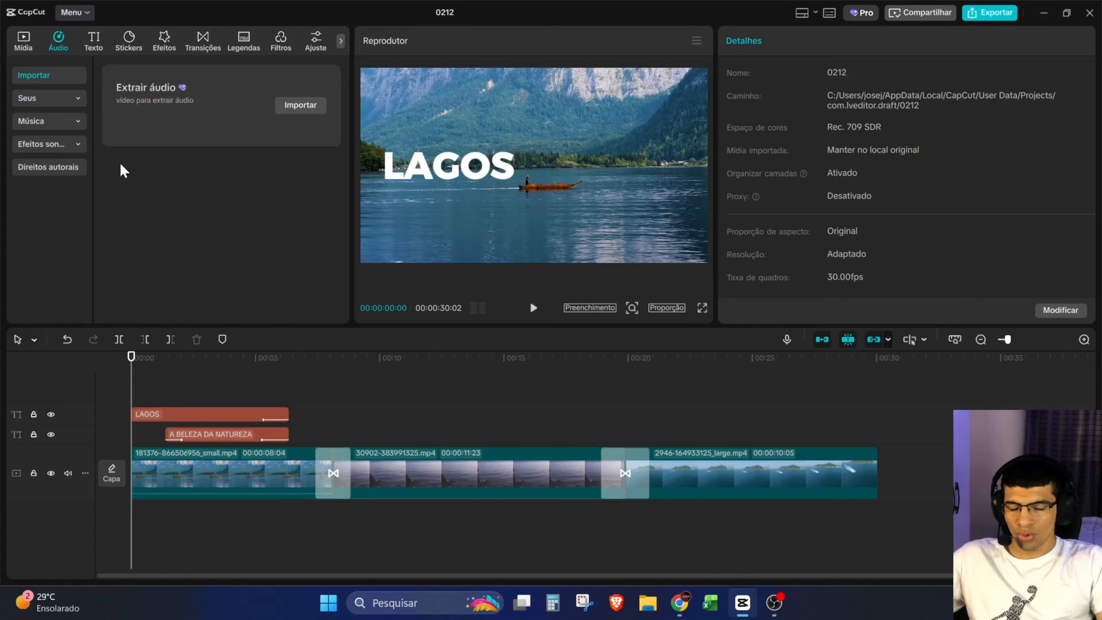
left_click(38, 95)
left_click(42, 97)
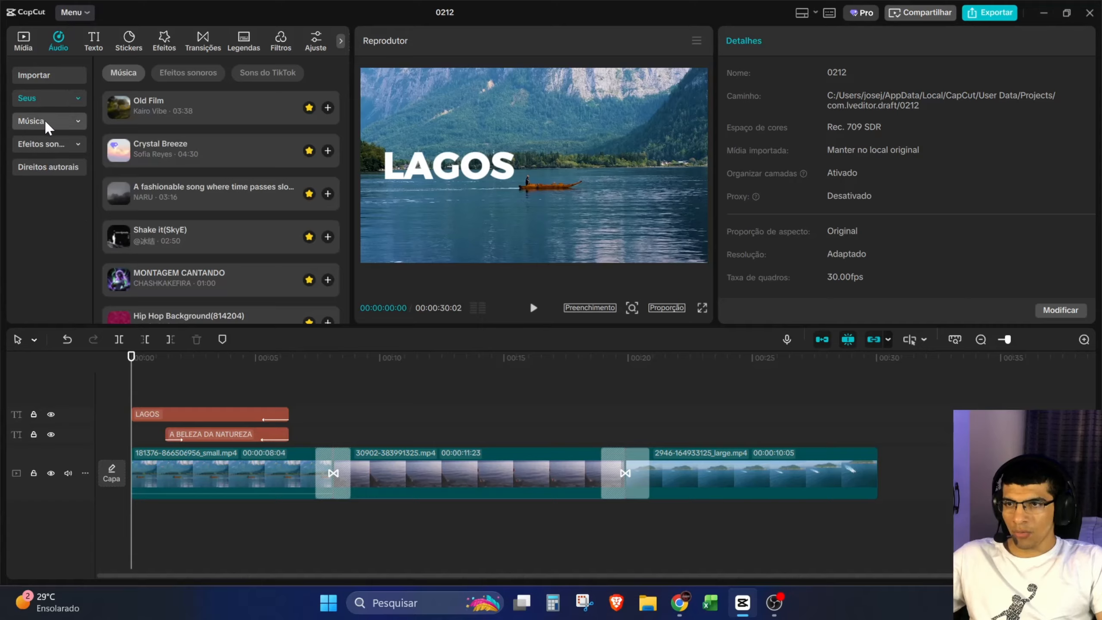
left_click(45, 119)
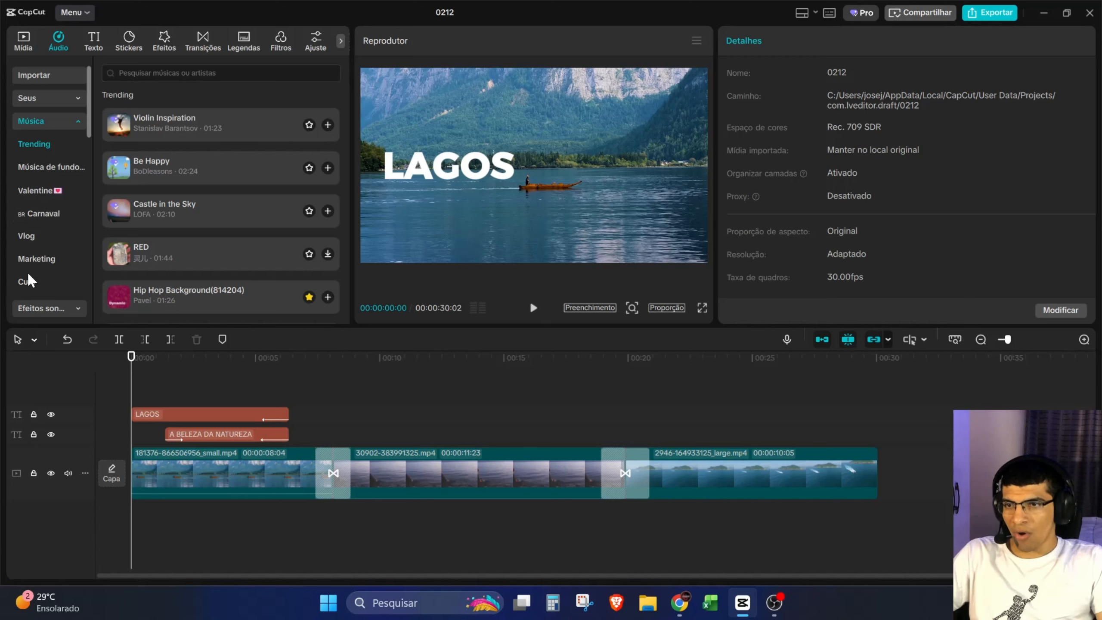
scroll(52, 260, "down", 2)
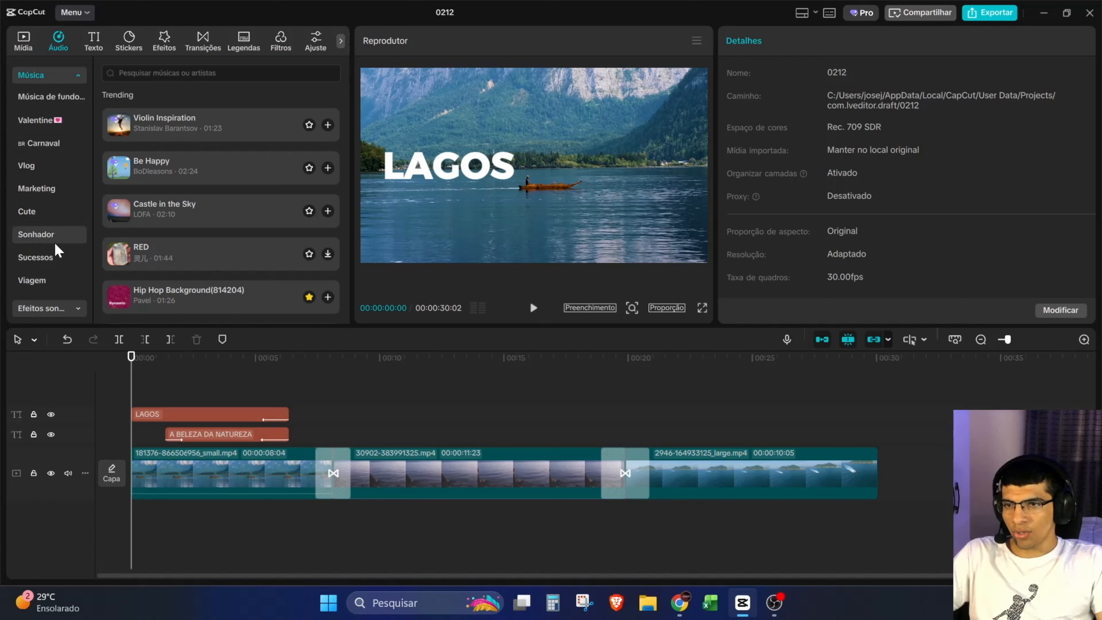
scroll(43, 245, "down", 2)
scroll(47, 264, "down", 2)
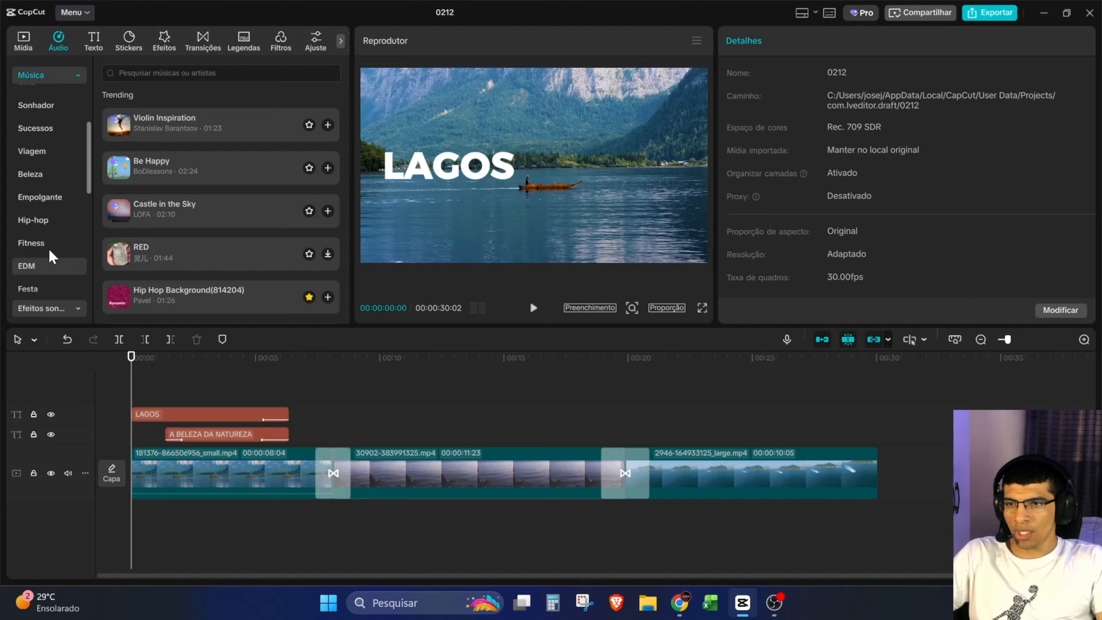
scroll(40, 250, "down", 4)
scroll(40, 250, "down", 4)
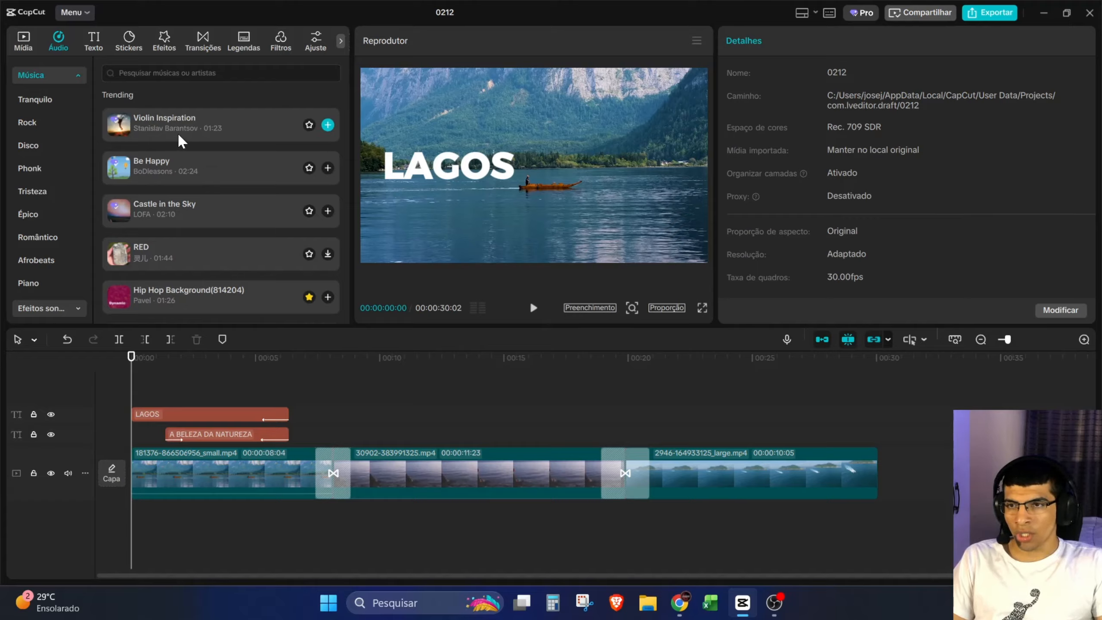
- Add the trending track Violin Inspiration to the timeline, cut it at the video's end, 00:00:30:02, and delete the excess
left_click(144, 125)
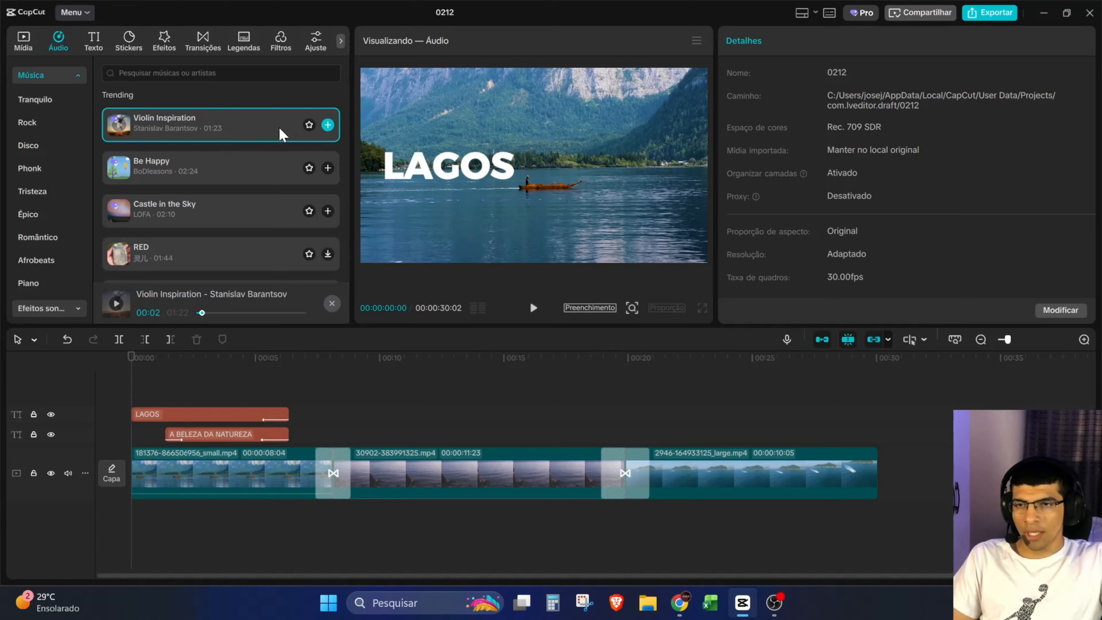
left_click(329, 124)
left_click_drag(132, 394, 878, 386)
left_click_drag(776, 528, 779, 525)
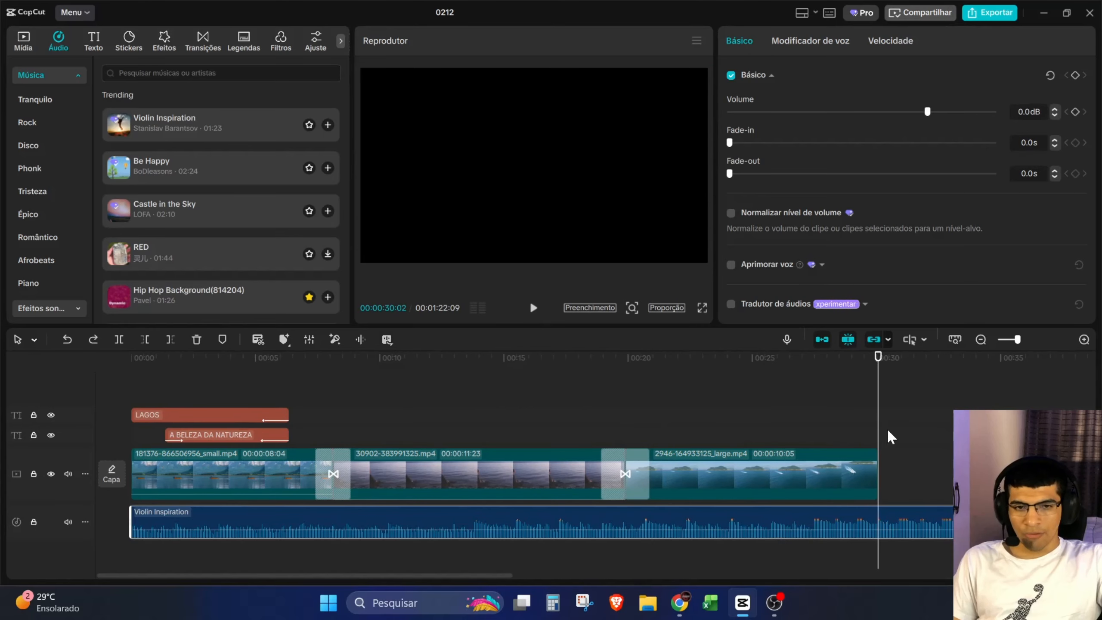
key("ctrl+z")
left_click(879, 510)
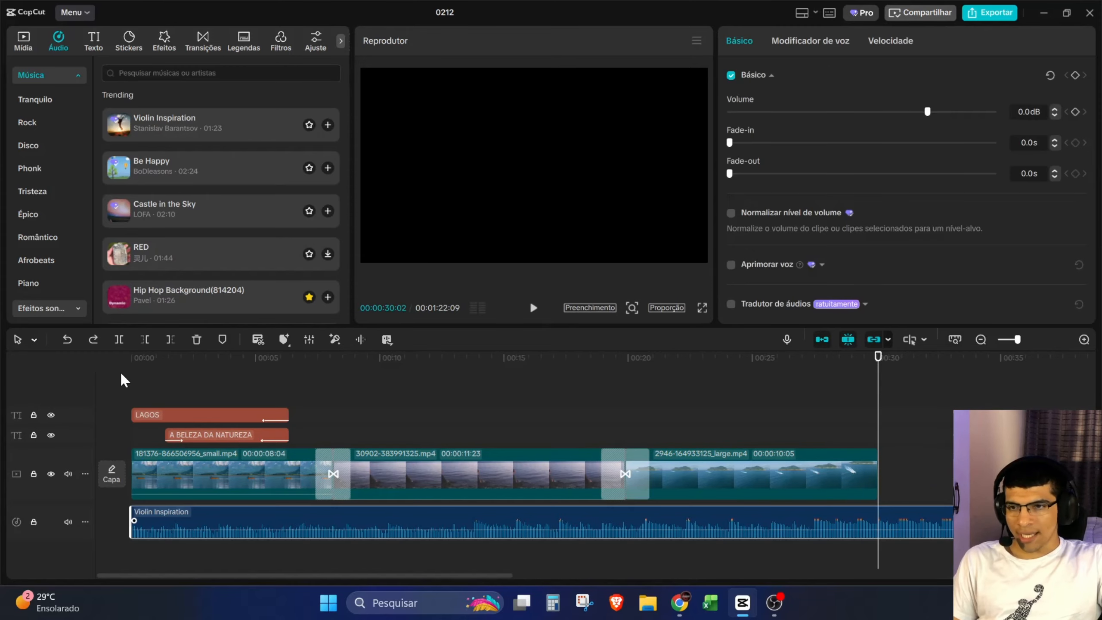
left_click(119, 339)
left_click(909, 508)
key("Delete")
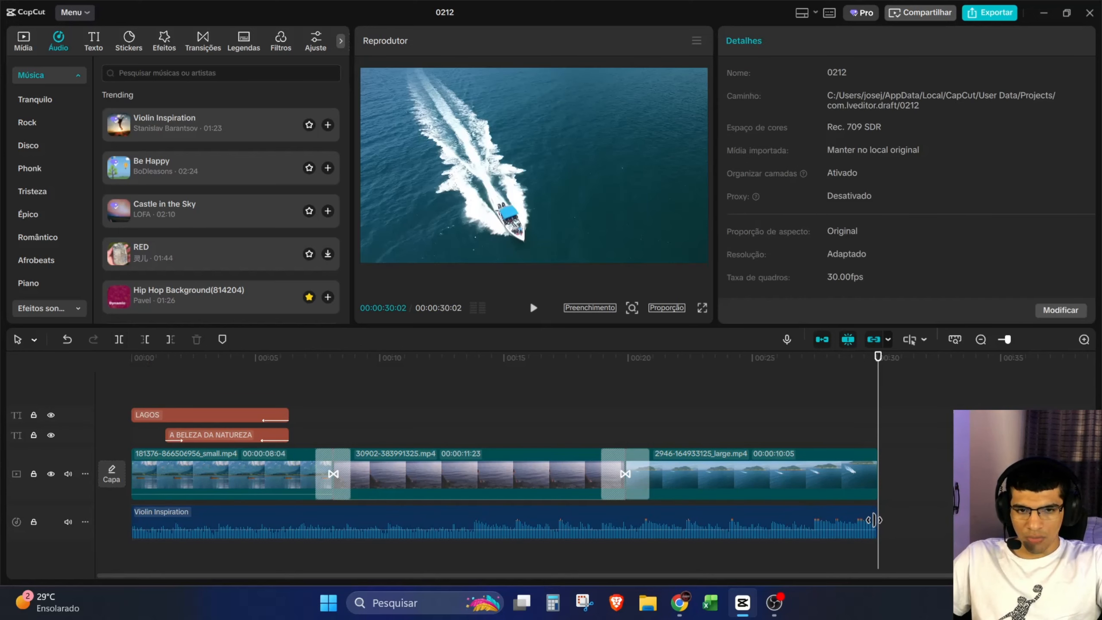
- Give the Violin Inspiration clip a 2.1 s fade-out and a 1.9 s fade-in
left_click(873, 519)
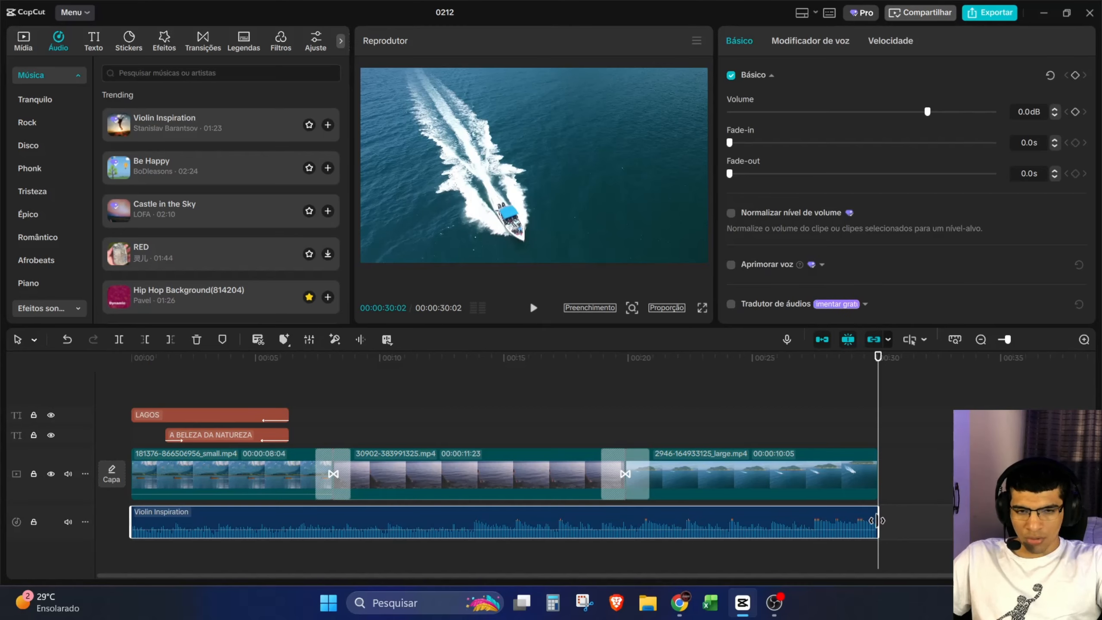
left_click_drag(872, 519, 821, 509)
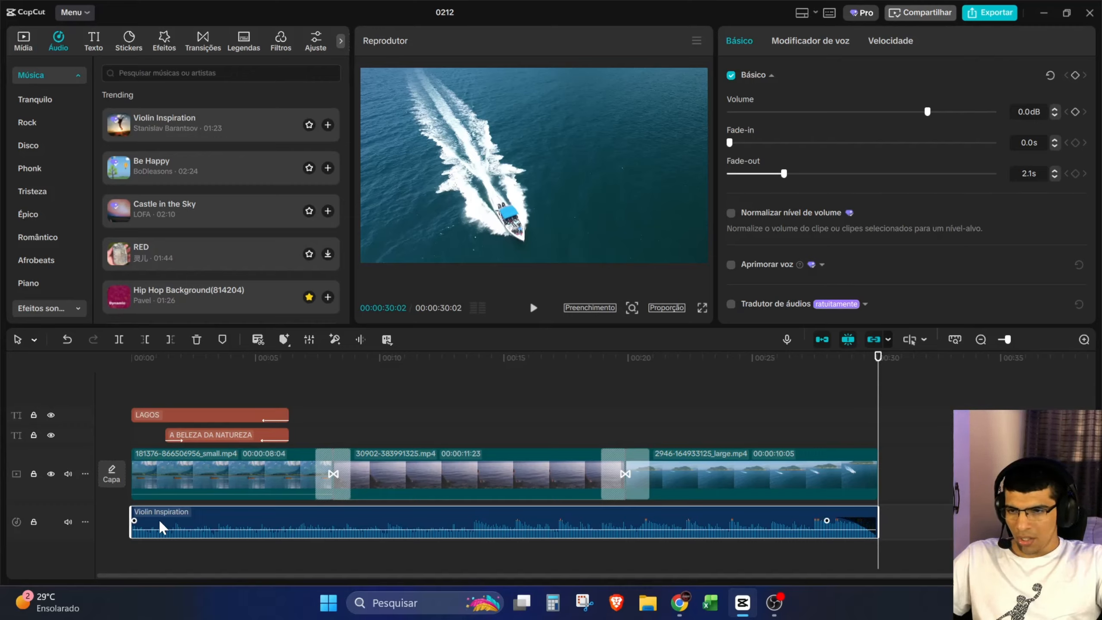
left_click_drag(135, 520, 179, 522)
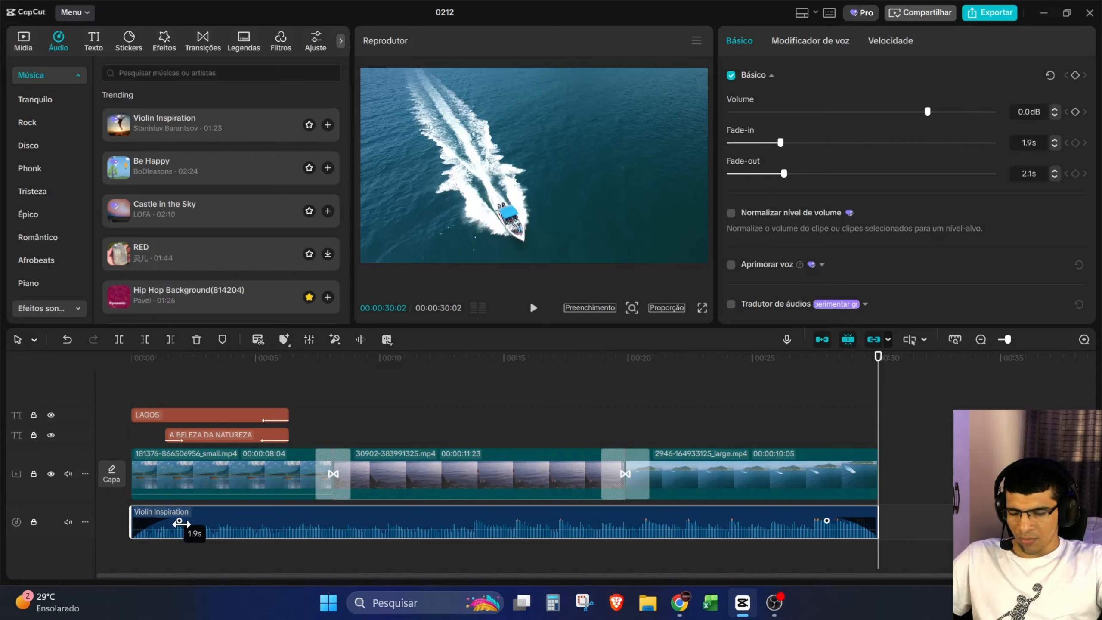
- Play the opening of the video from 00:00:00:00 to hear the new track's fade-in
left_click(132, 366)
key("space")
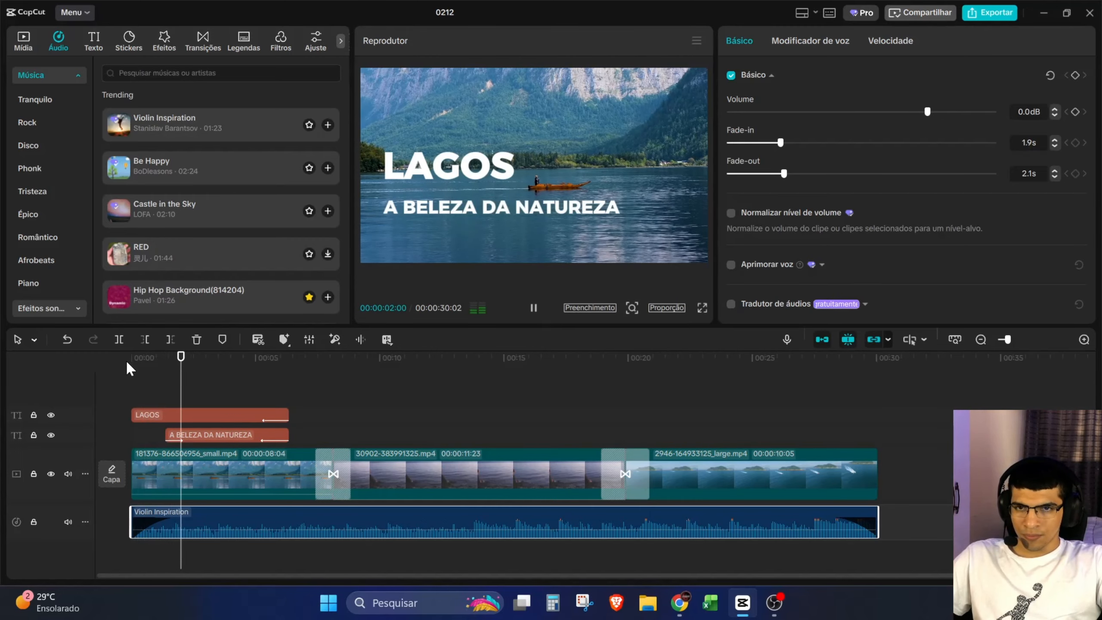
key("space")
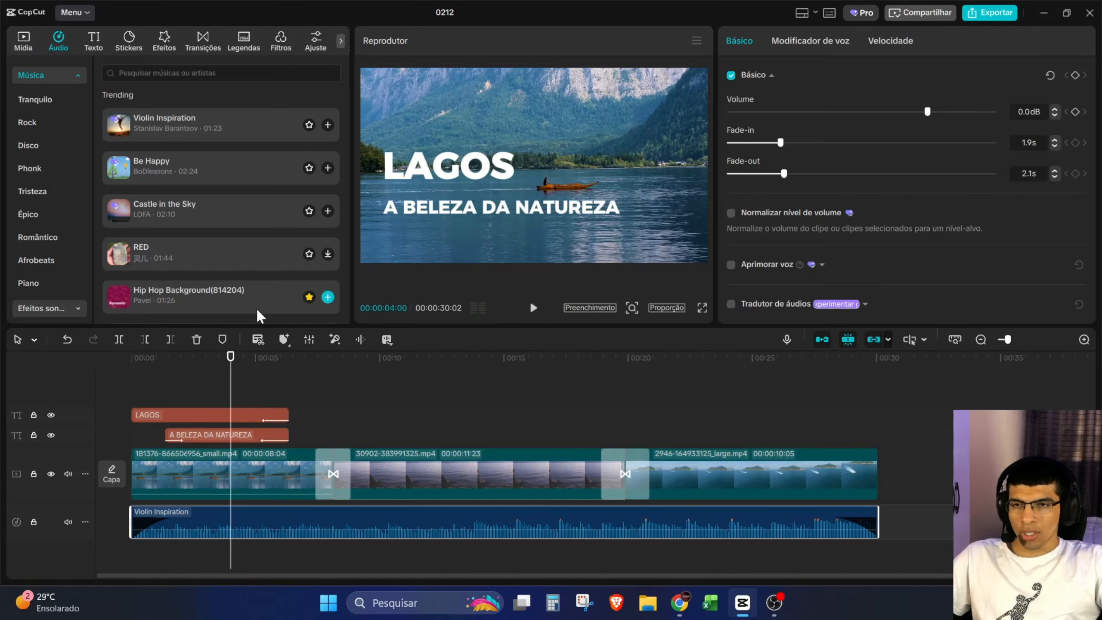
- Open the popular sound effects and preview the first ones, down to Stop sound from record fast-forward
left_click(40, 76)
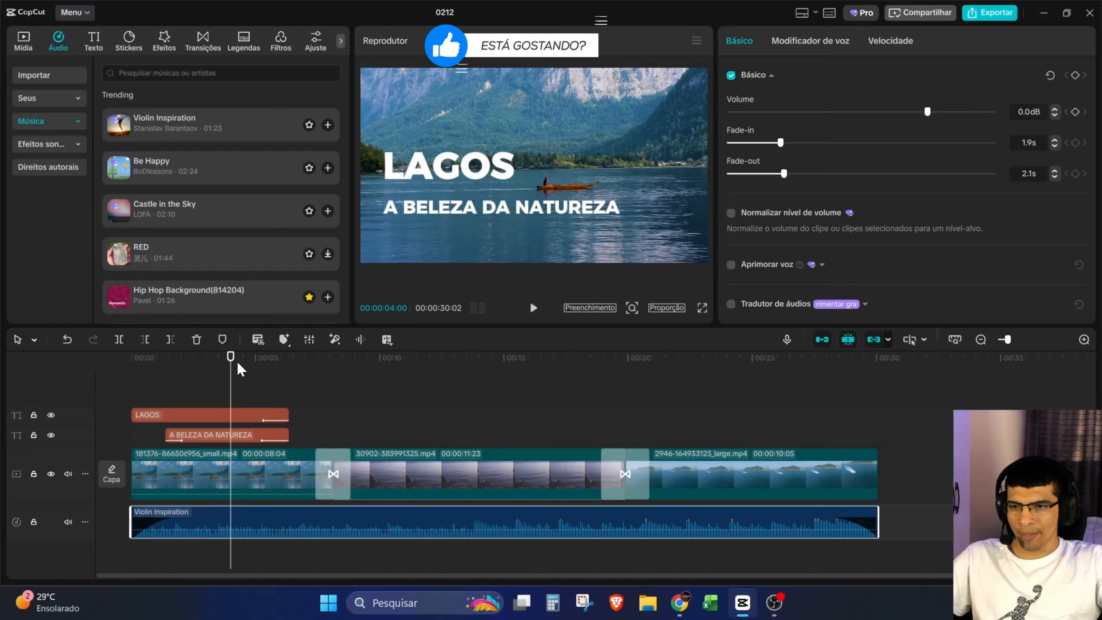
left_click_drag(229, 359, 169, 377)
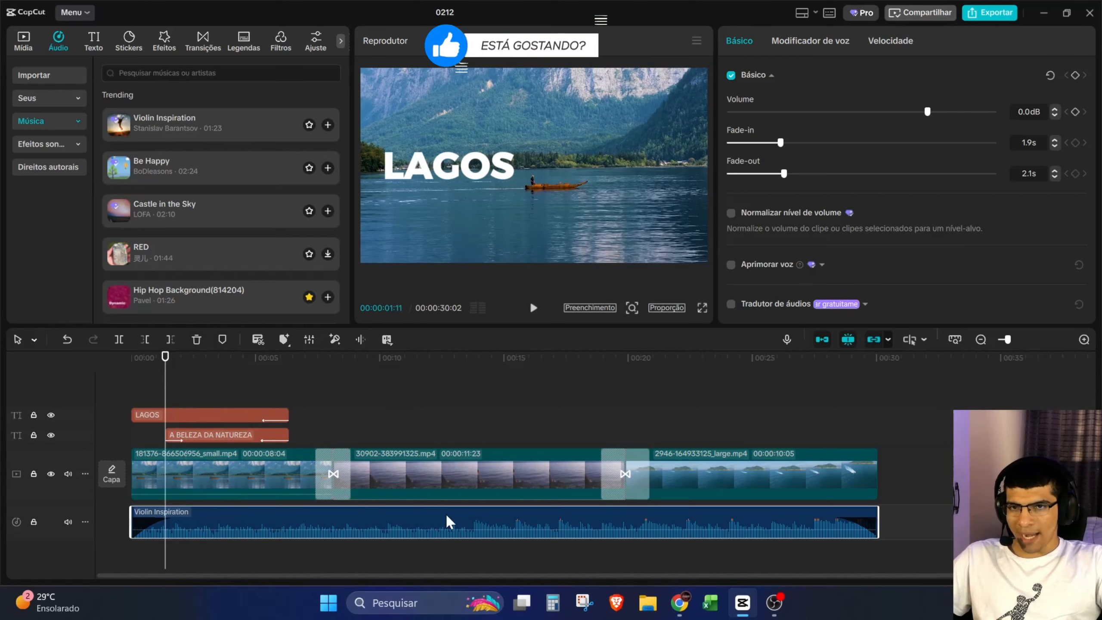
left_click(48, 146)
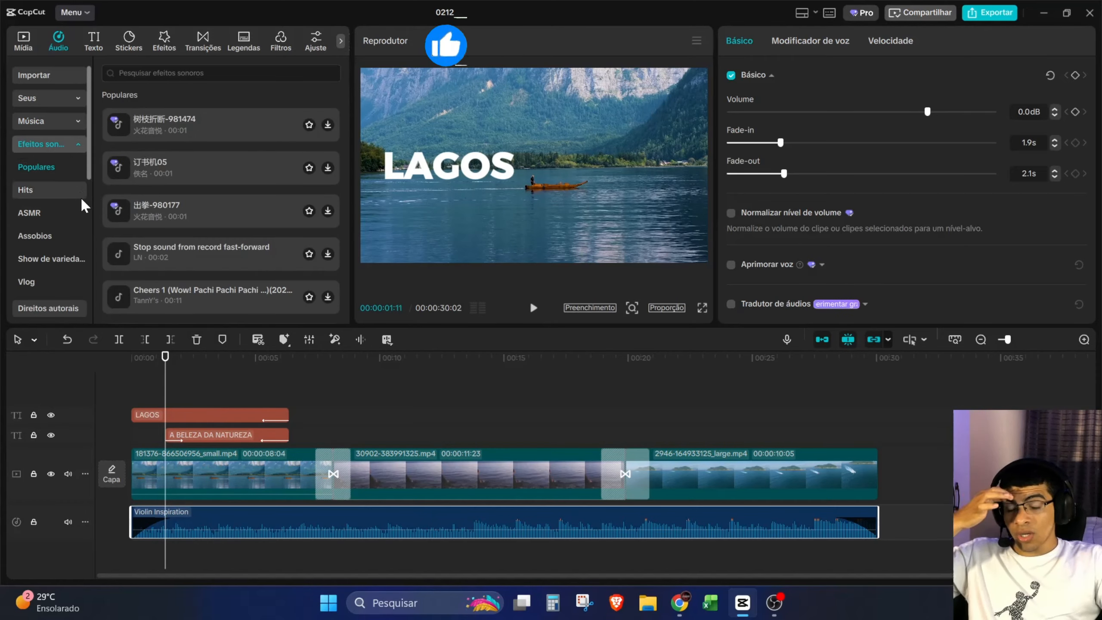
left_click(239, 164)
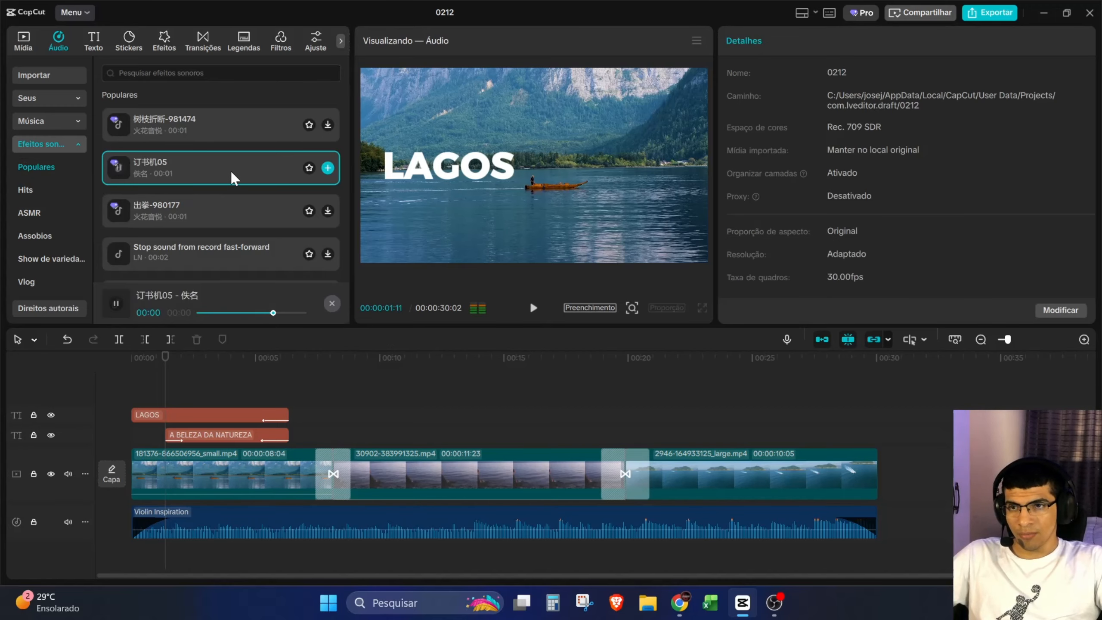
left_click(168, 213)
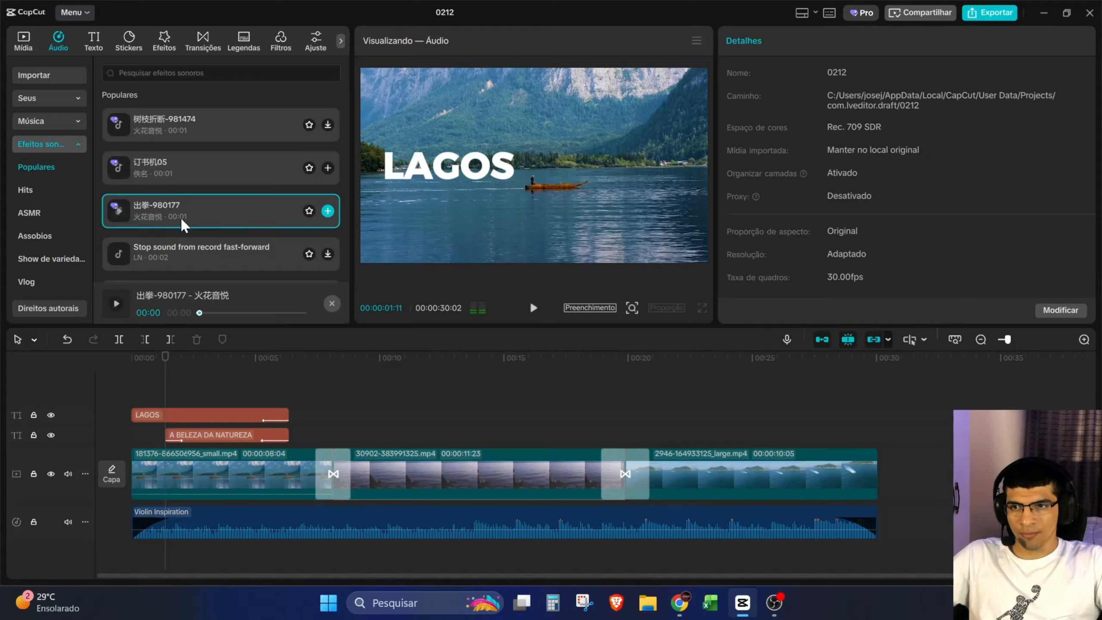
left_click(192, 264)
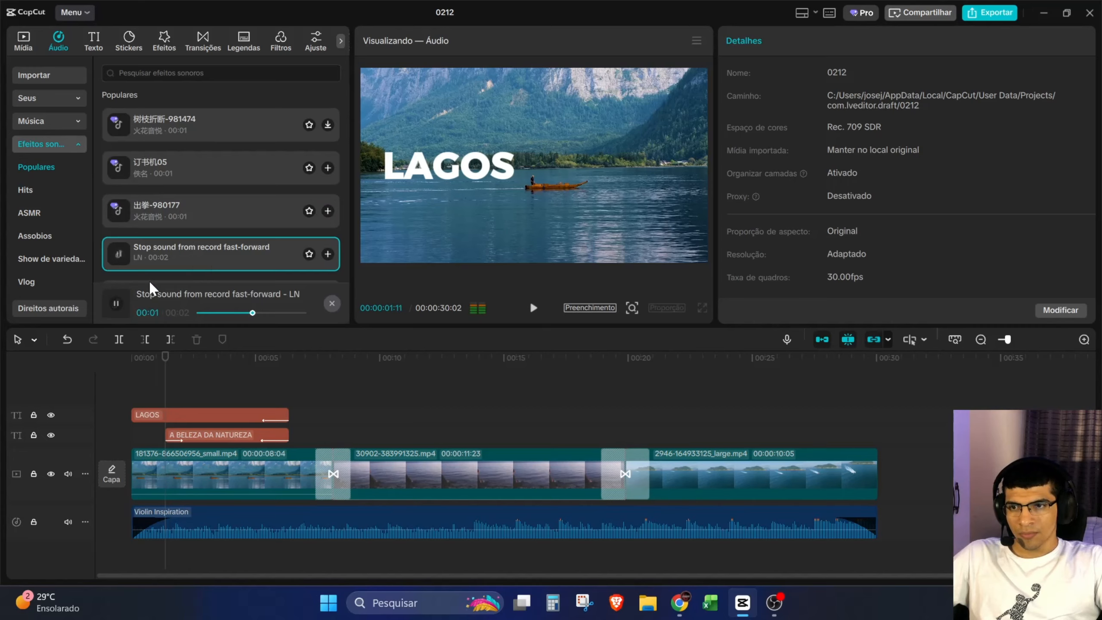
left_click(122, 302)
scroll(132, 230, "down", 1)
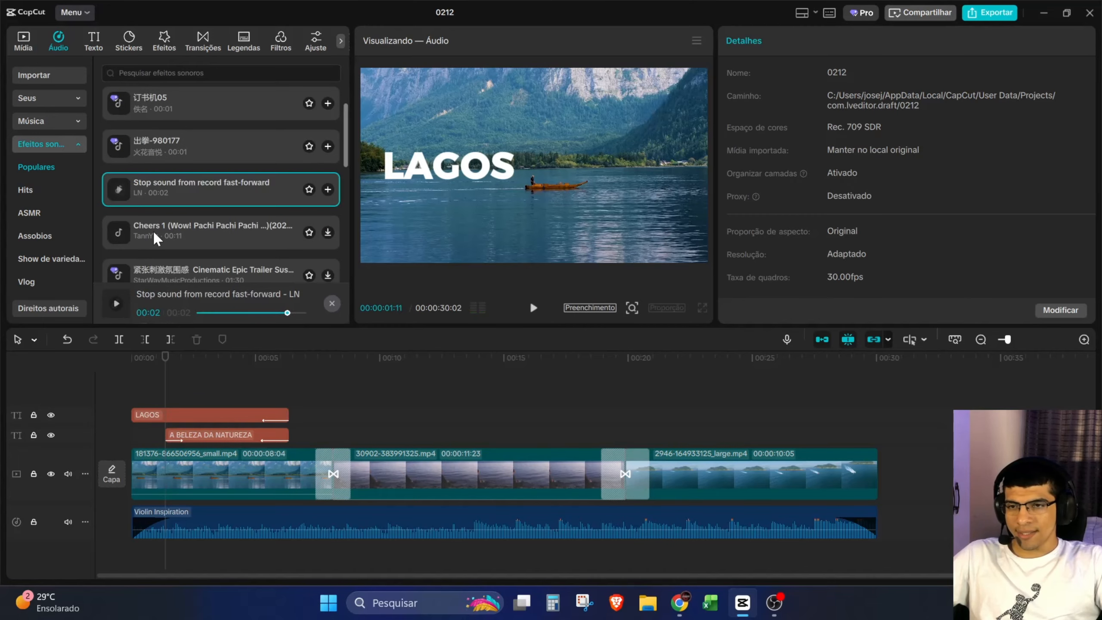
- Preview further popular sound effects, including Cheers 1, the Hertz Box Music effect, Heavy Metal Rock Horror Battle and Electronic fall
left_click(178, 236)
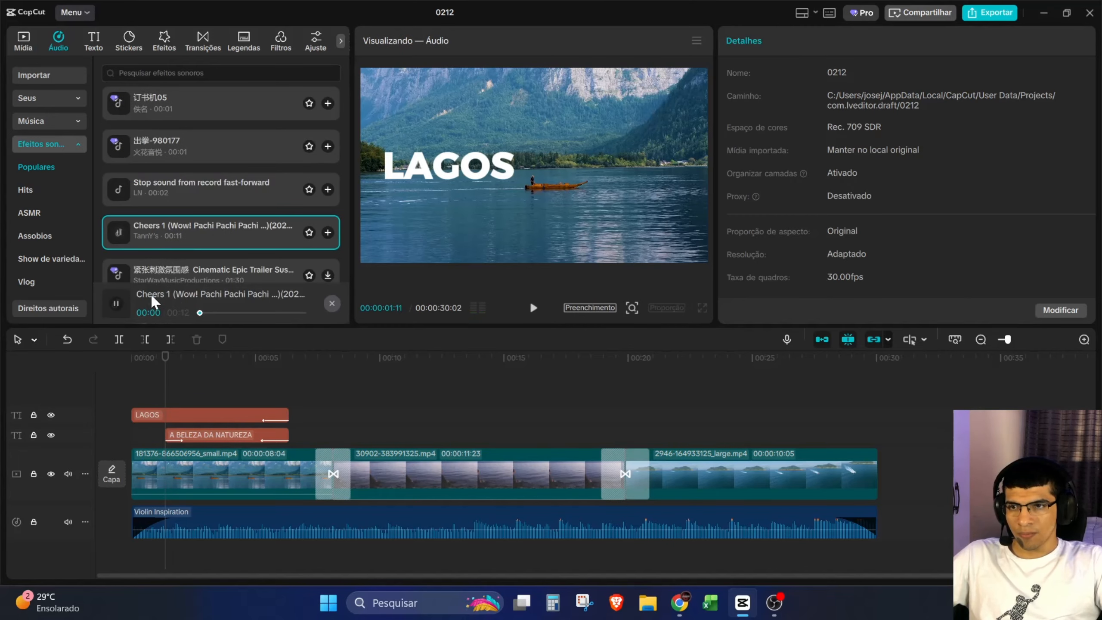
left_click(116, 302)
scroll(170, 273, "down", 3)
left_click(167, 241)
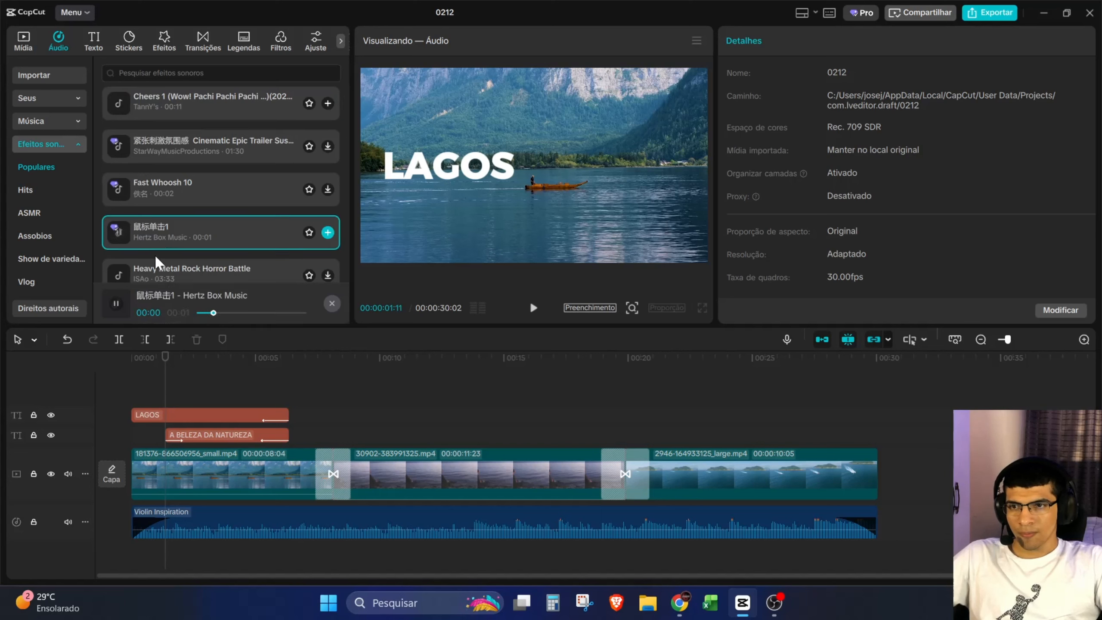
left_click(122, 304)
scroll(171, 267, "down", 2)
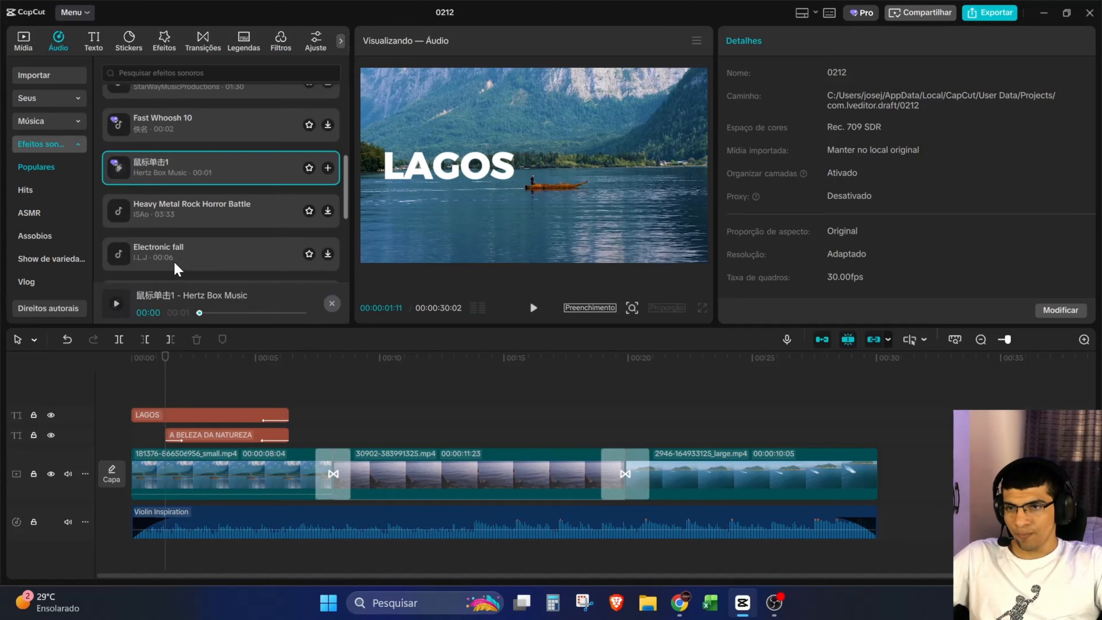
left_click(170, 219)
left_click(147, 251)
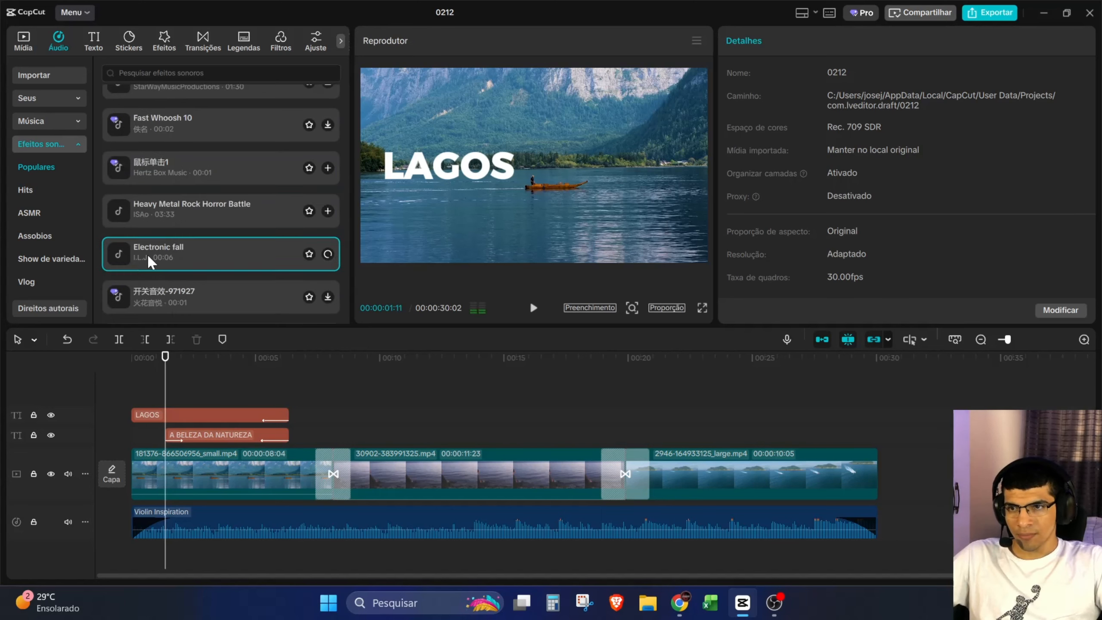
left_click(115, 306)
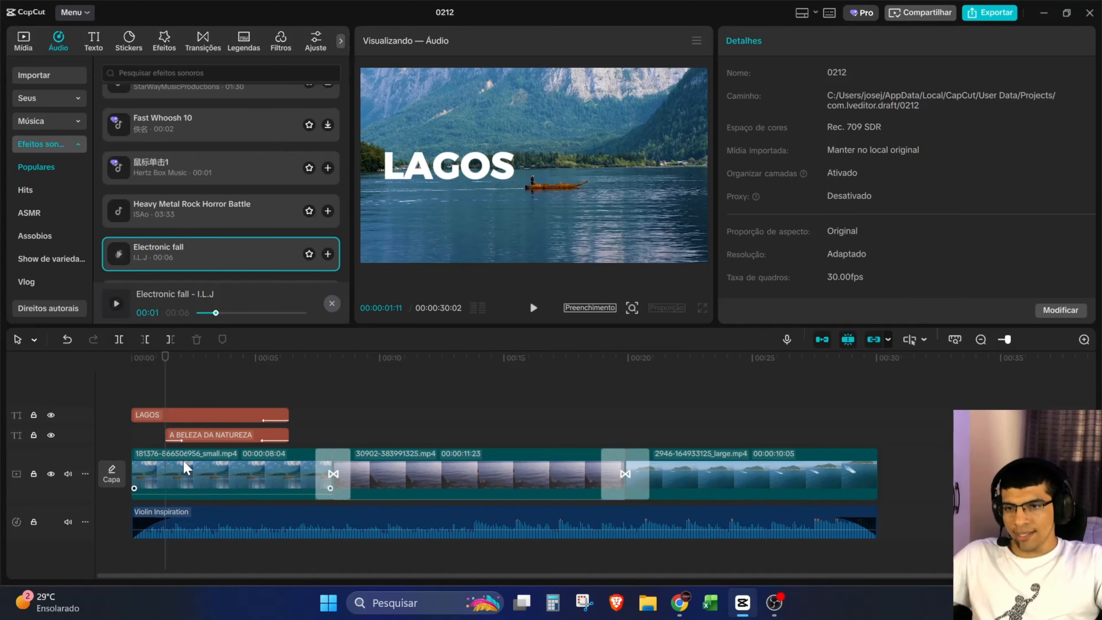
- Place the playhead at 00:00:01:11, where the A BELEZA DA NATUREZA title starts, and search the sound effects for woosh
key("space")
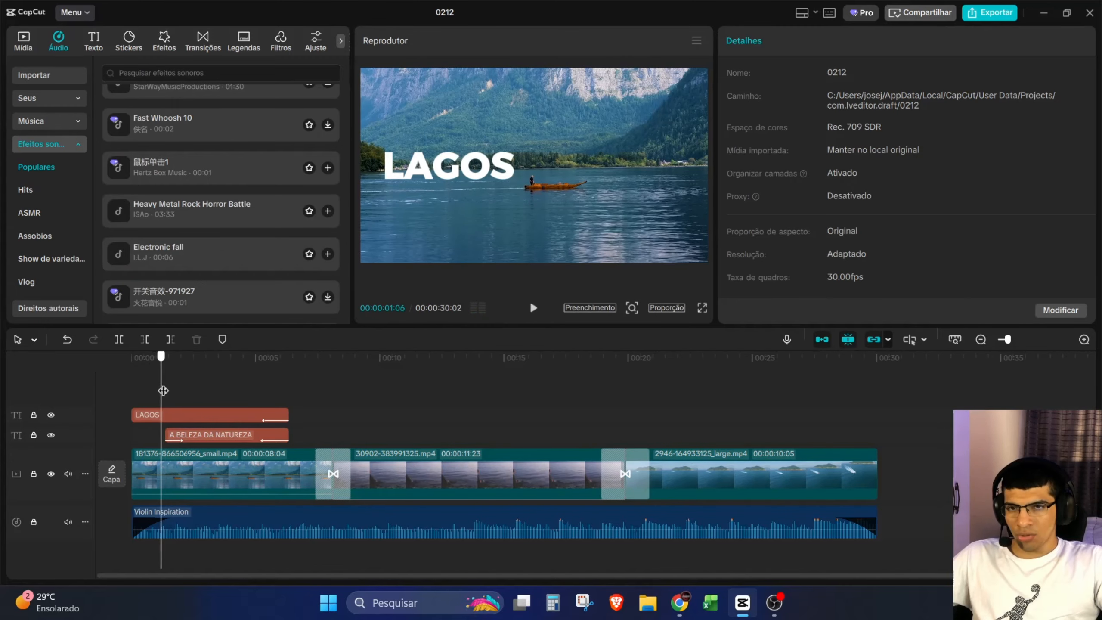
mouse_move(164, 385)
left_mouse_down()
mouse_move(185, 381)
mouse_move(167, 379)
left_mouse_up()
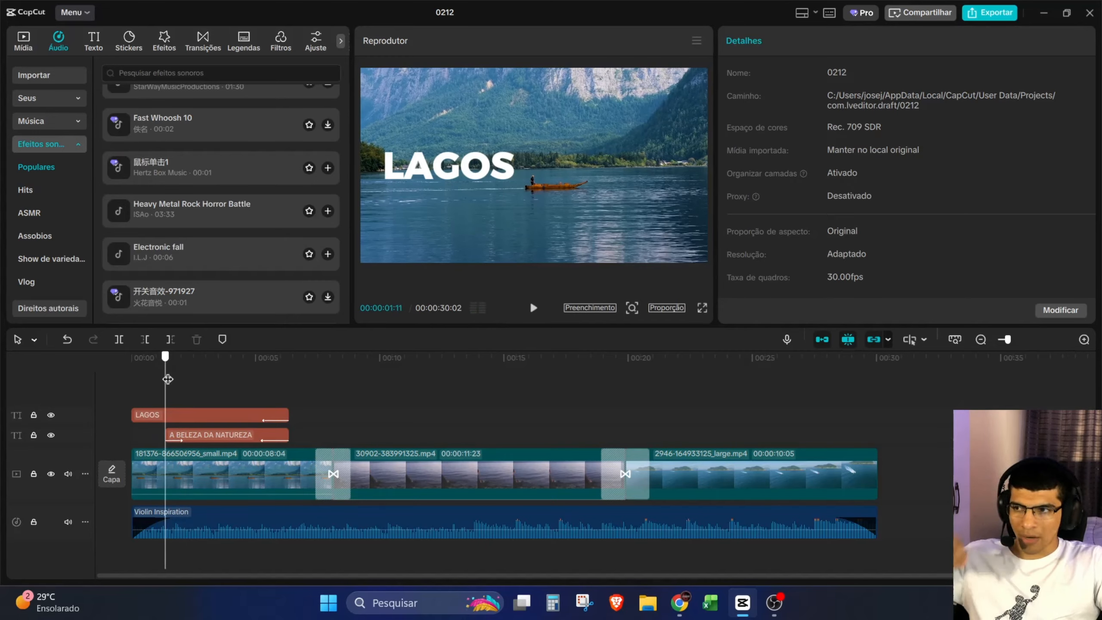
mouse_move(167, 379)
left_mouse_down()
mouse_move(177, 377)
mouse_move(167, 378)
left_mouse_up()
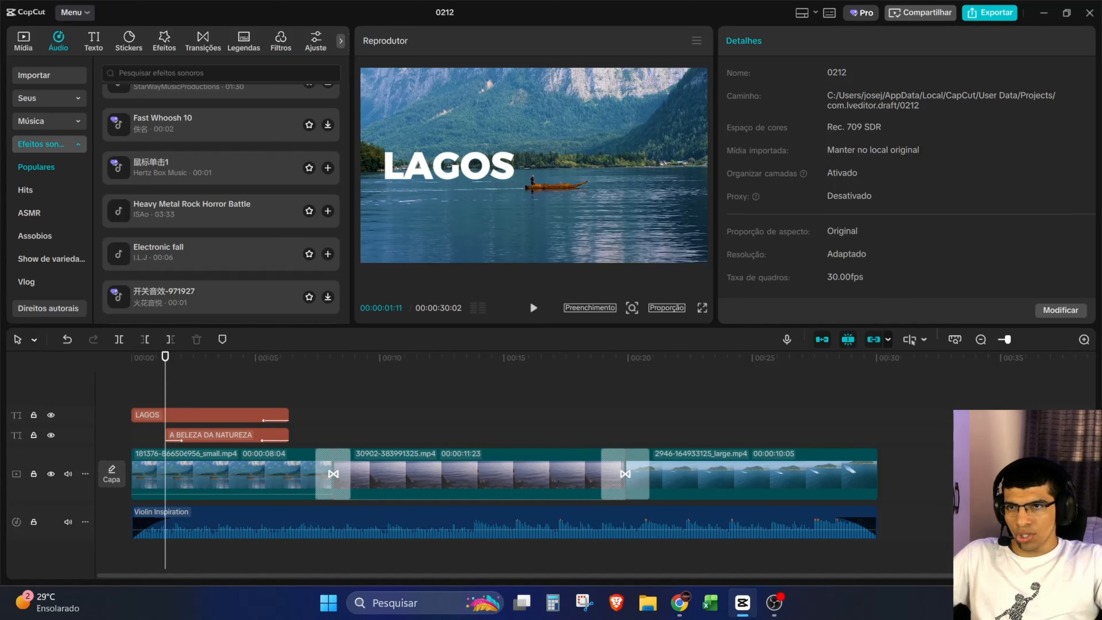
left_click(158, 72)
type("WOos")
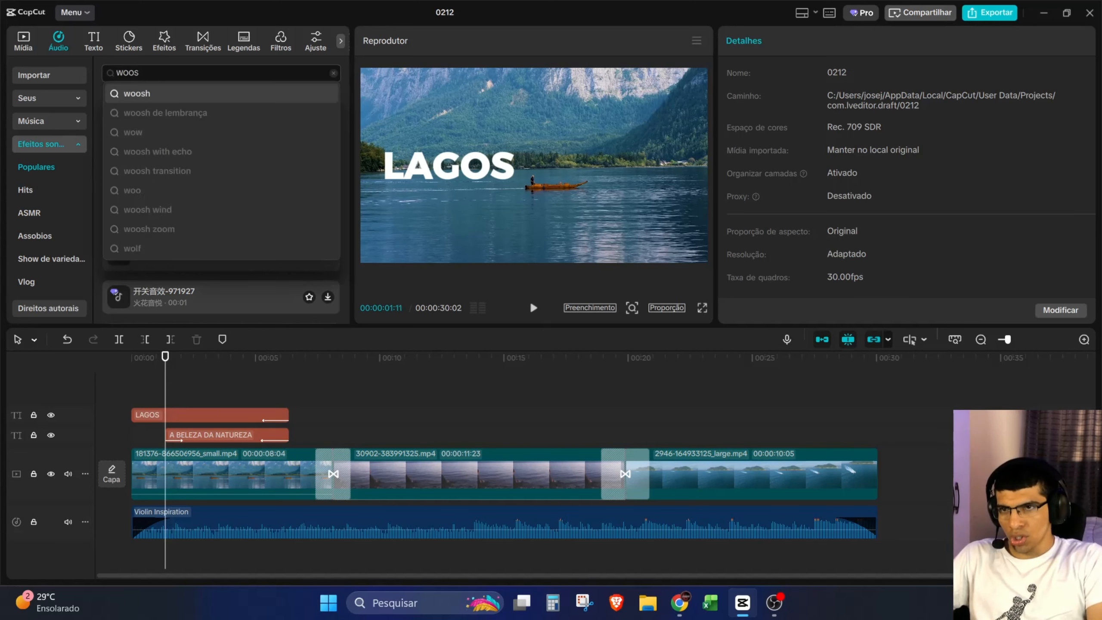
left_click(160, 94)
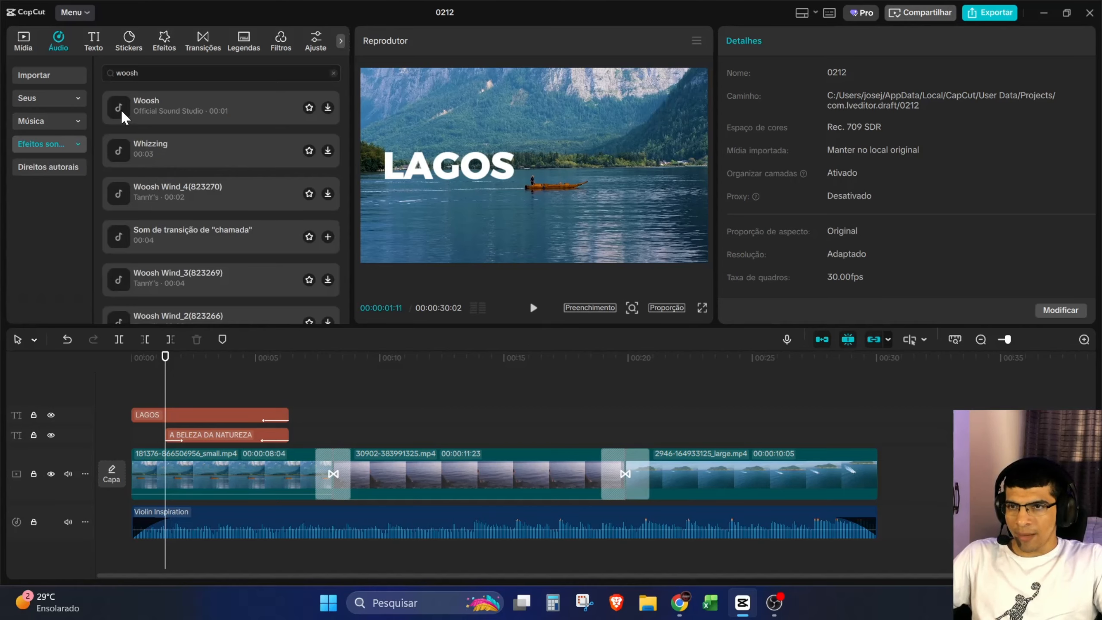
- Preview the Woosh and Whizzing sound effects from the search results
left_click(118, 105)
left_click_drag(120, 105, 133, 151)
left_click(132, 147)
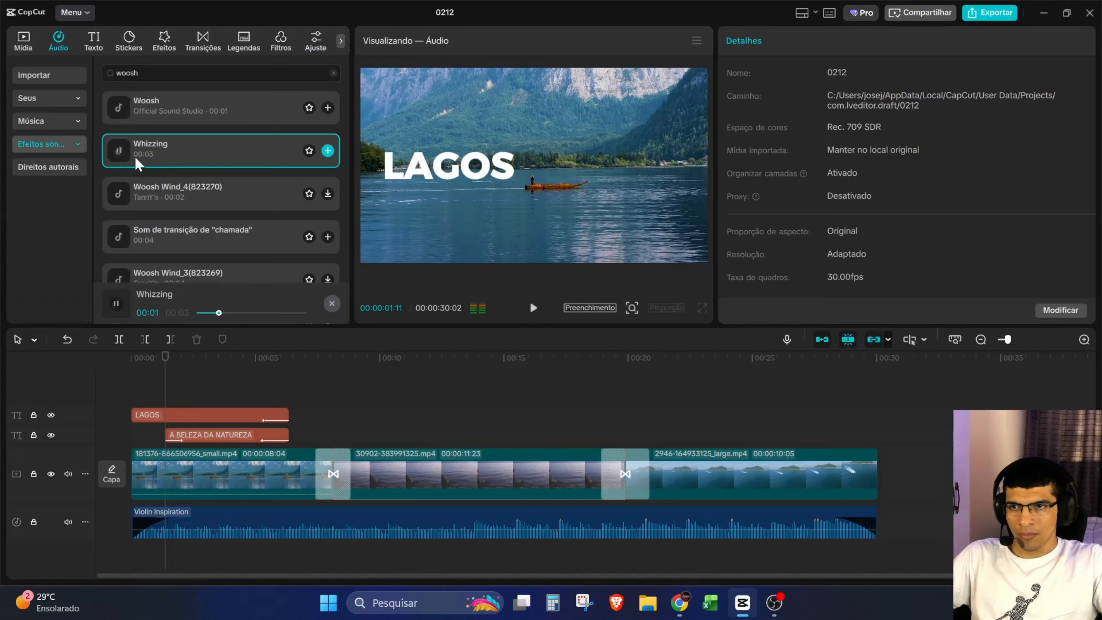
- Add the Whizzing effect below the music, starting just before the A BELEZA DA NATUREZA title, and trim its end to about 1.8 s long
left_click_drag(155, 152, 201, 560)
scroll(177, 546, "up", 3)
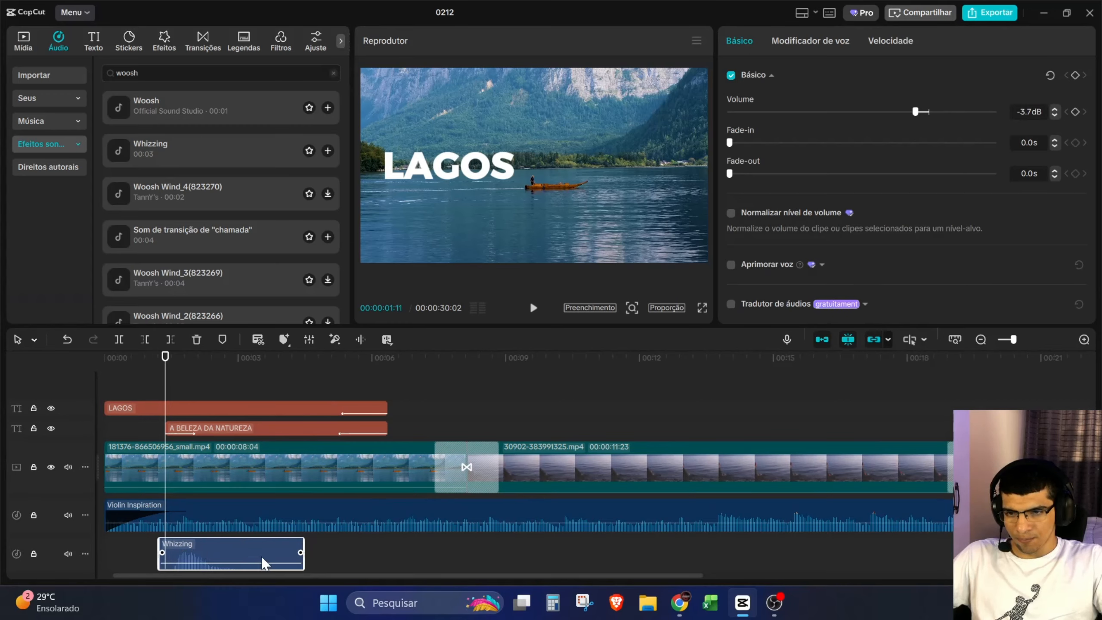
left_click_drag(285, 547, 196, 545)
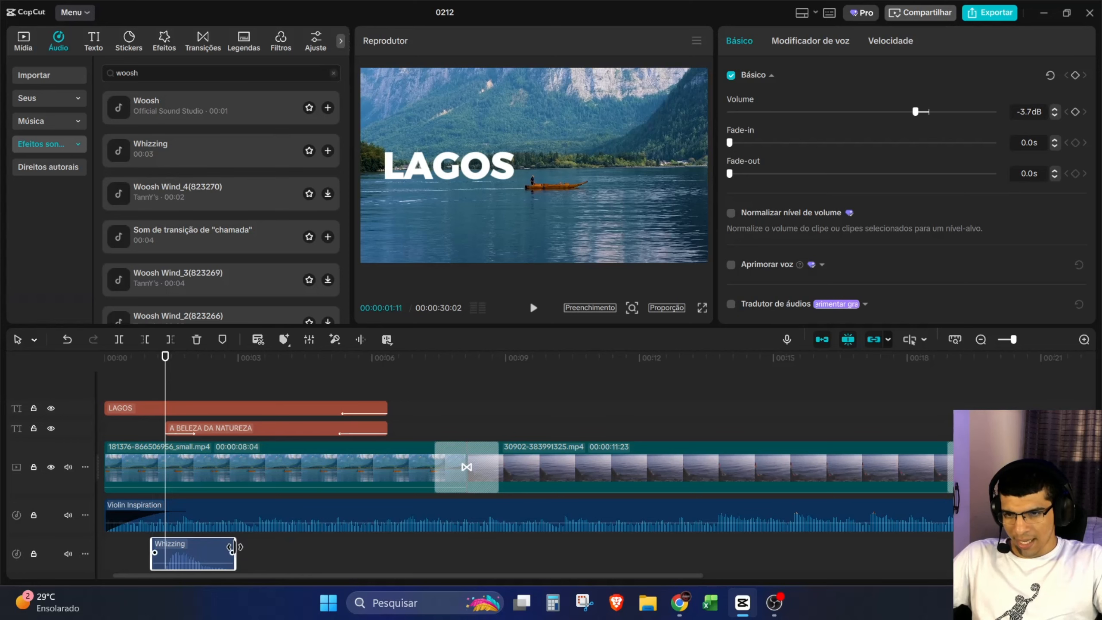
left_click_drag(231, 547, 224, 547)
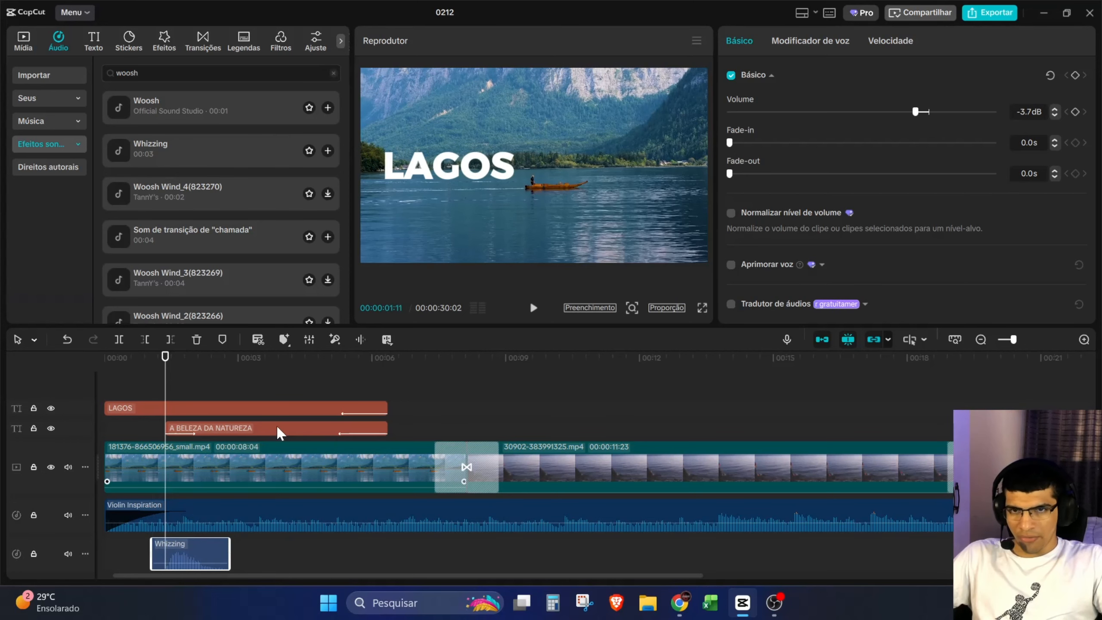
- Play the opening of the video twice from 00:00:00:00 to hear the Whizzing effect against the second title
left_click_drag(164, 377, 91, 385)
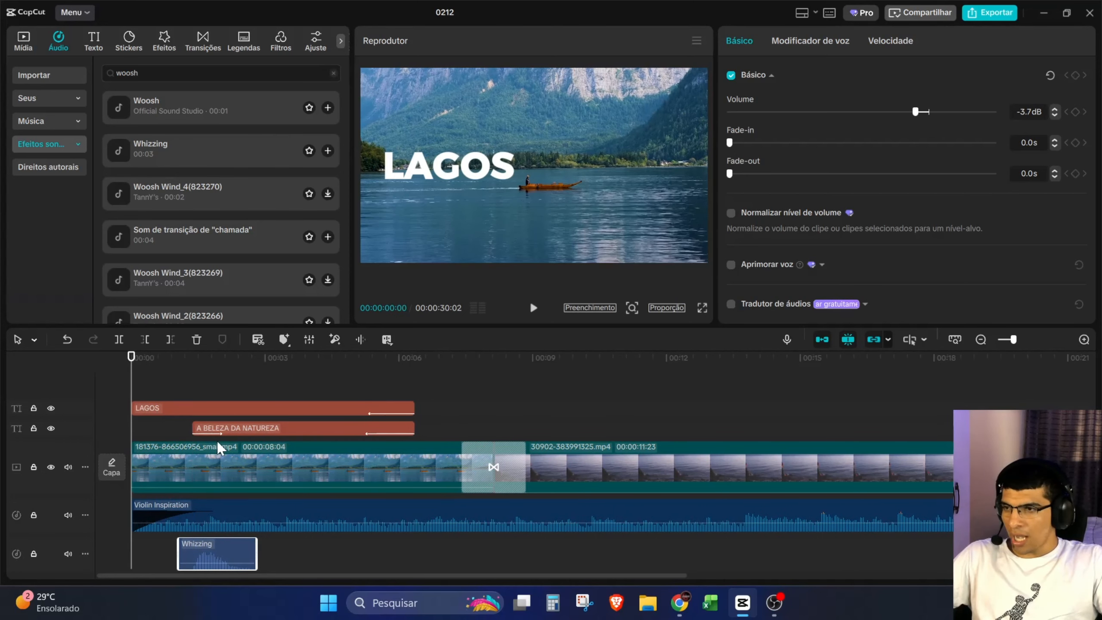
scroll(217, 442, "down", 2)
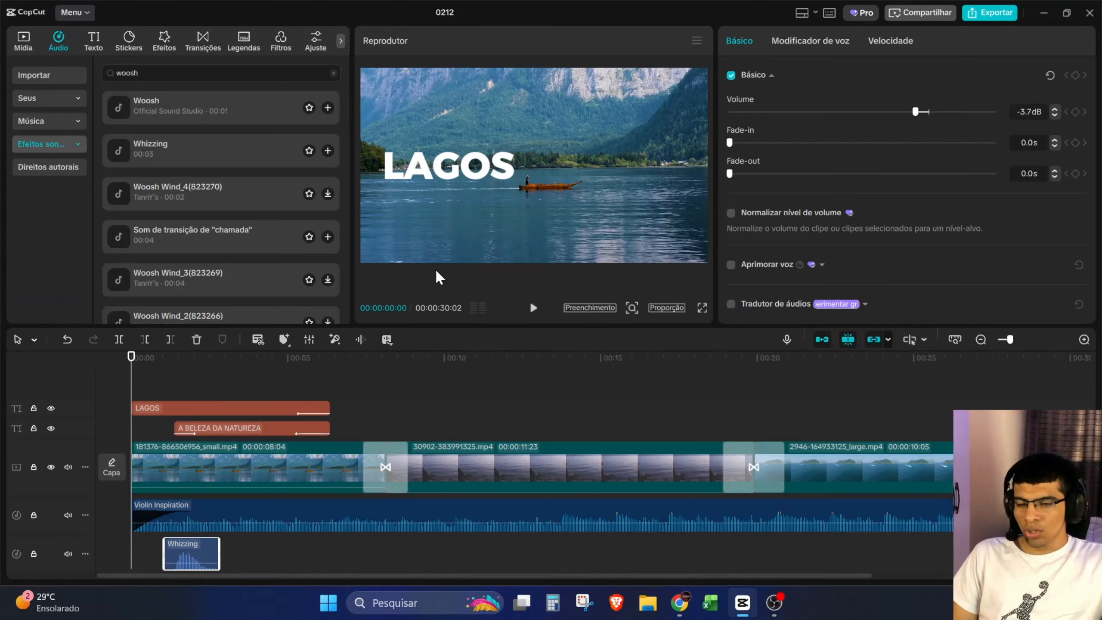
key("space")
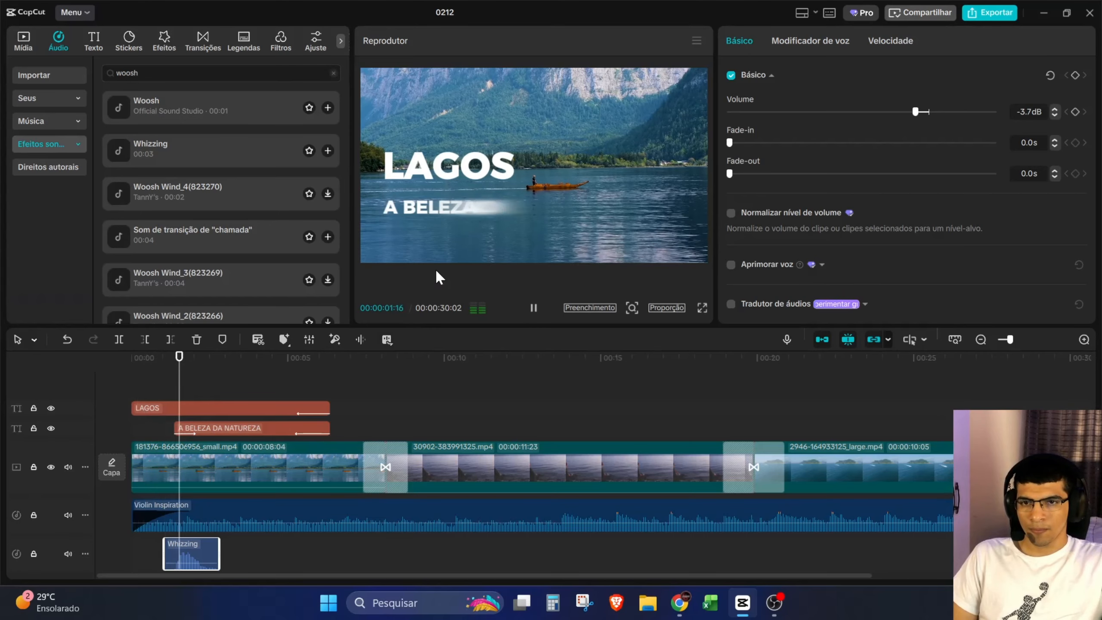
left_click(536, 310)
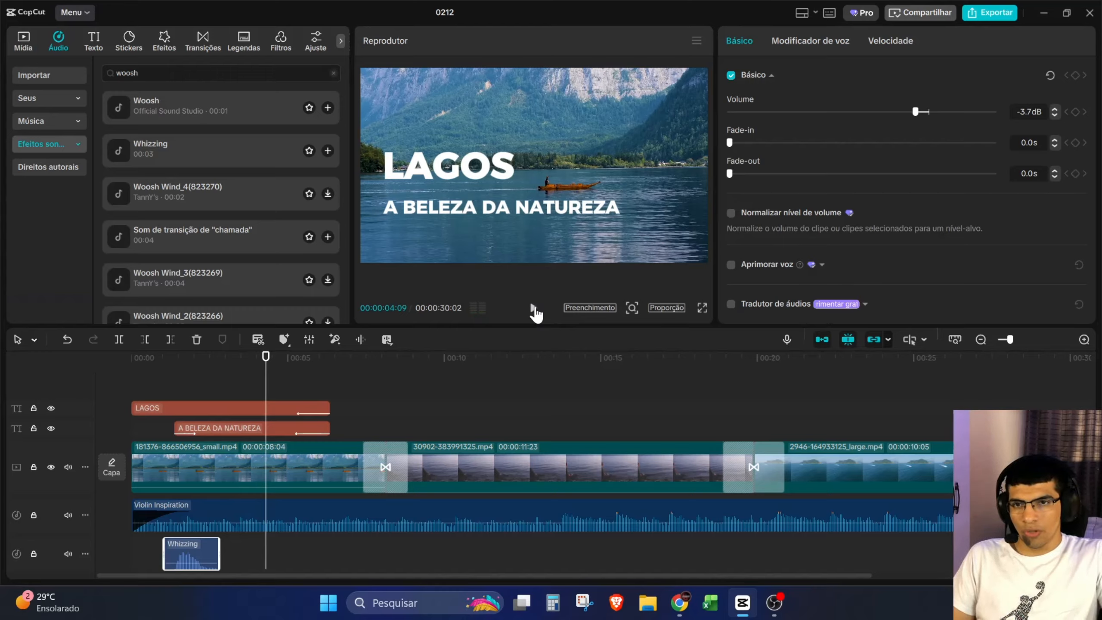
left_click_drag(266, 378, 111, 378)
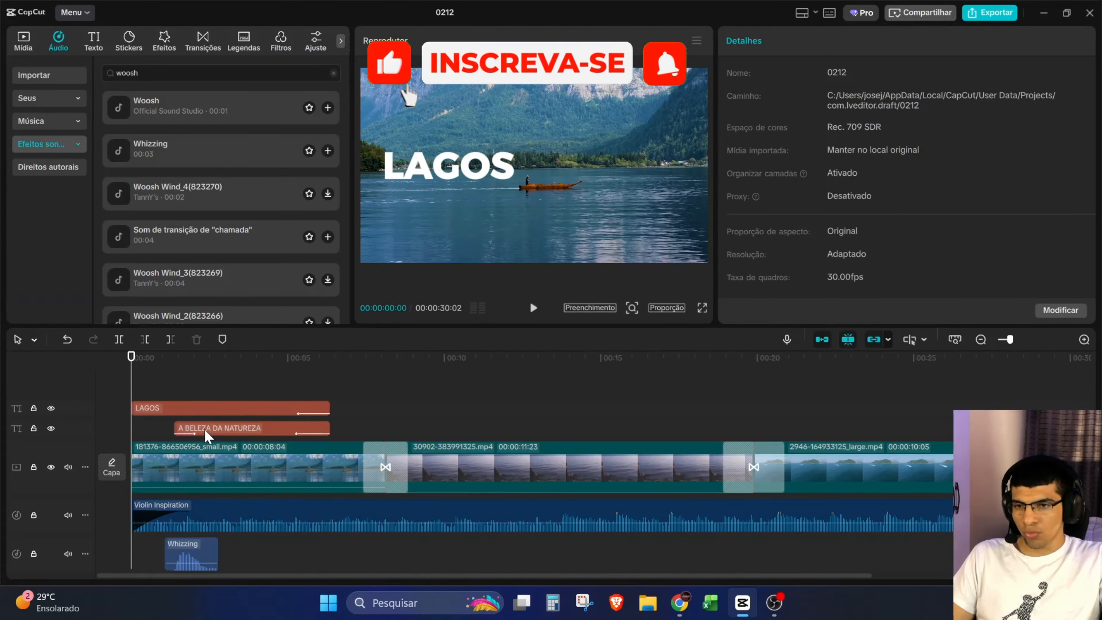
key("space")
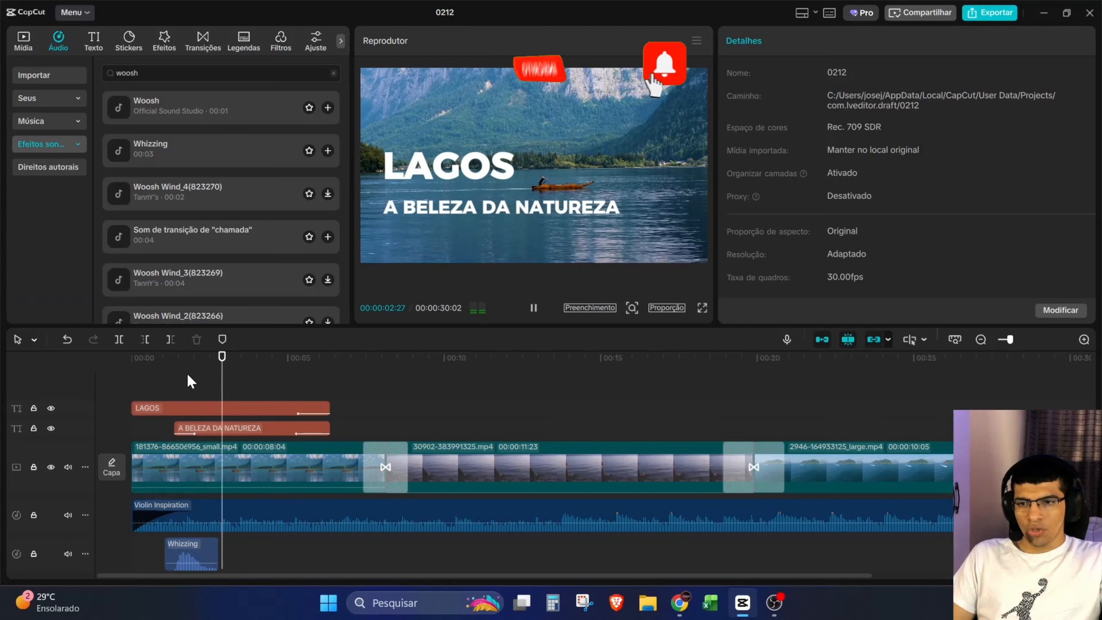
key("space")
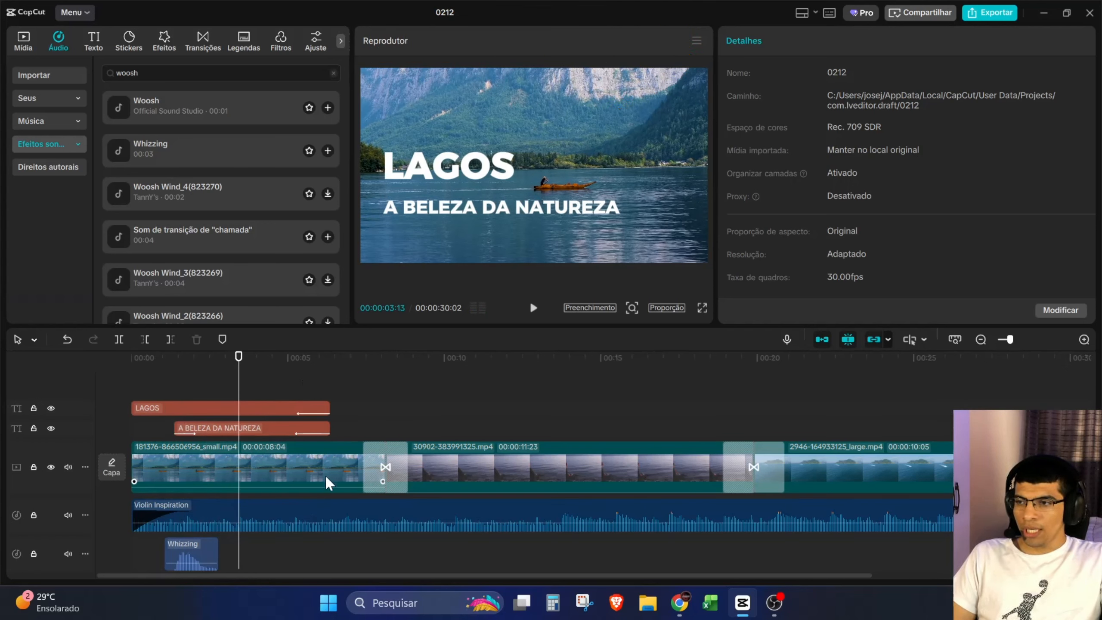
- Set the Violin Inspiration clip's volume to -4.7 dB and play the opening from 00:00:00:00 to check the balance, returning to the start
left_click(309, 508)
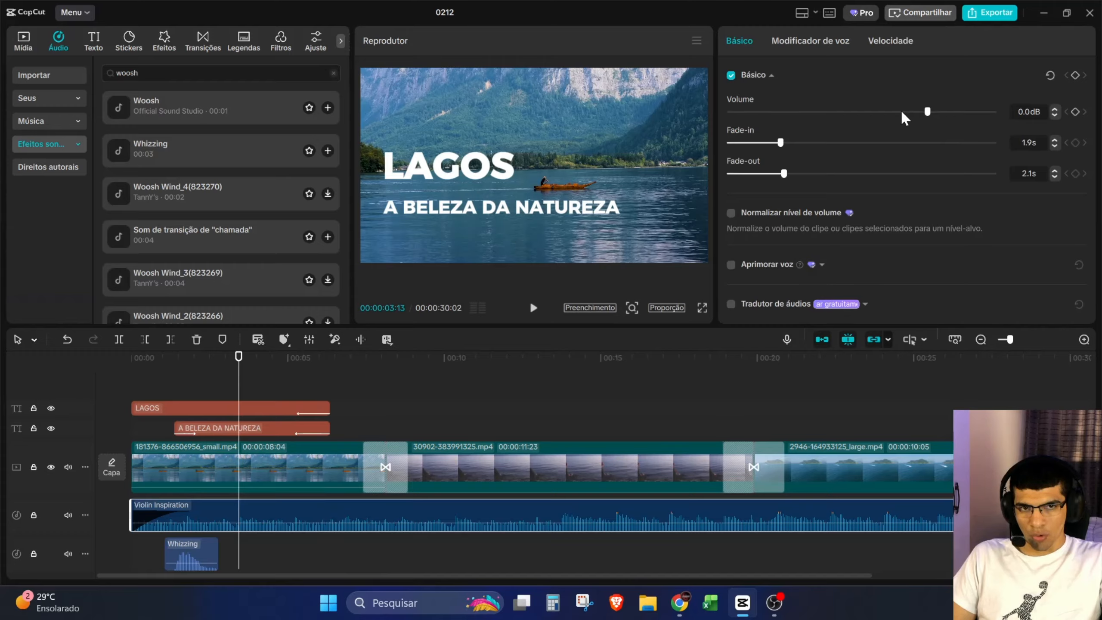
left_click_drag(915, 114, 913, 111)
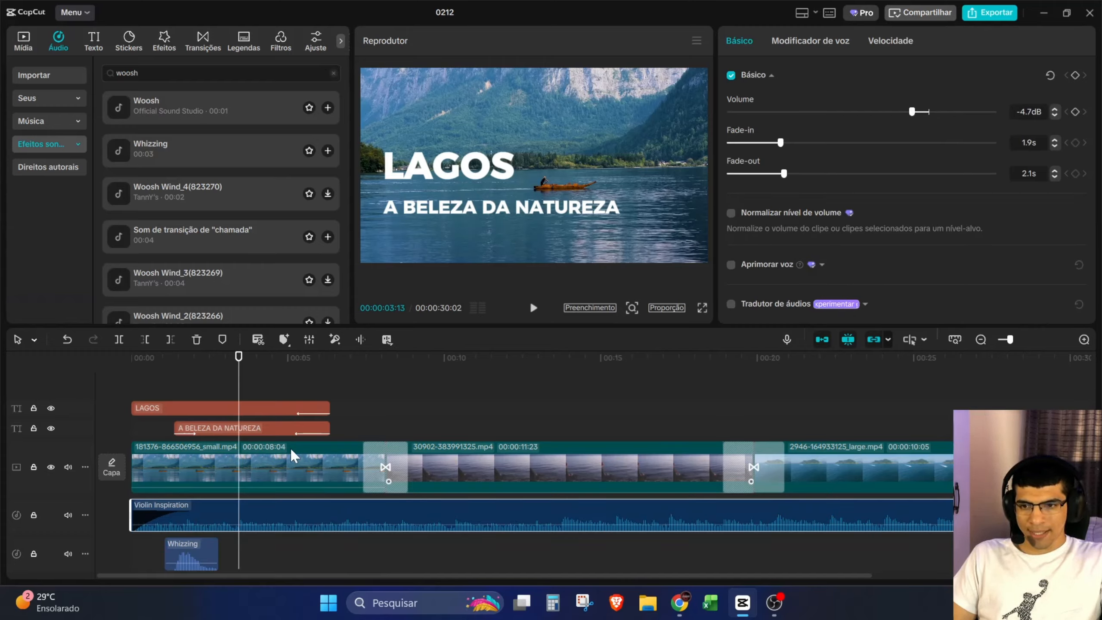
left_click(234, 362)
left_click_drag(173, 370, 81, 379)
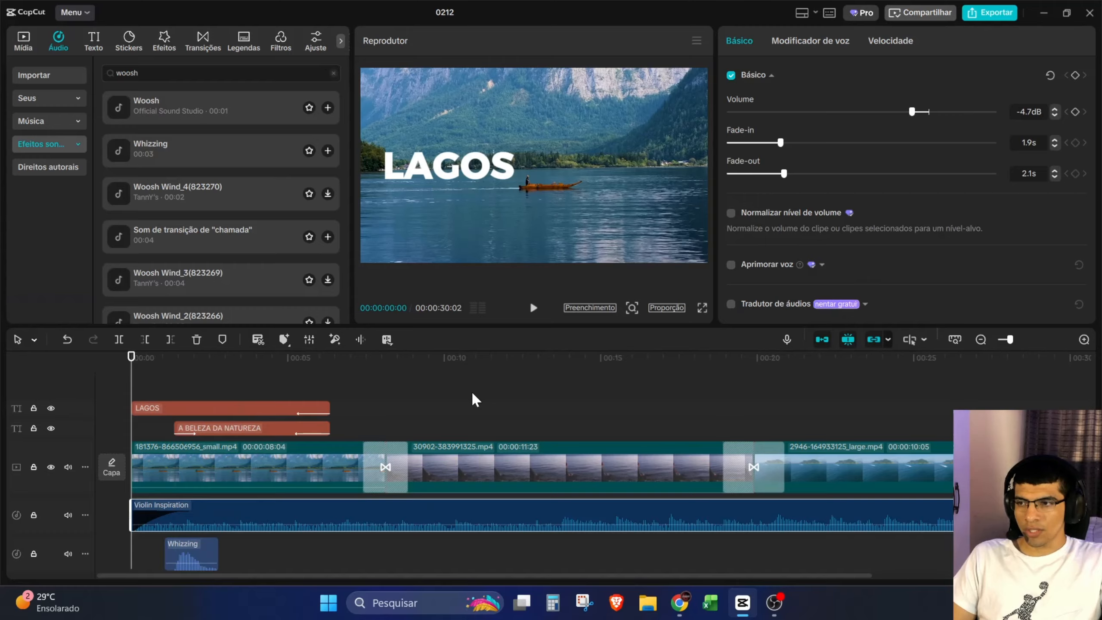
key("space")
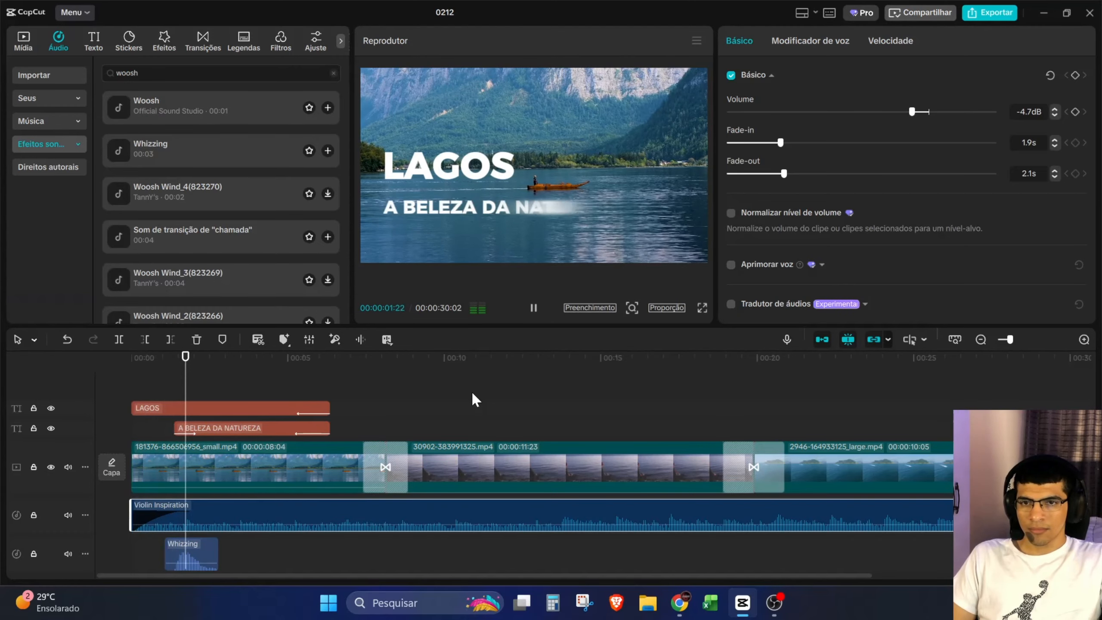
left_click(530, 309)
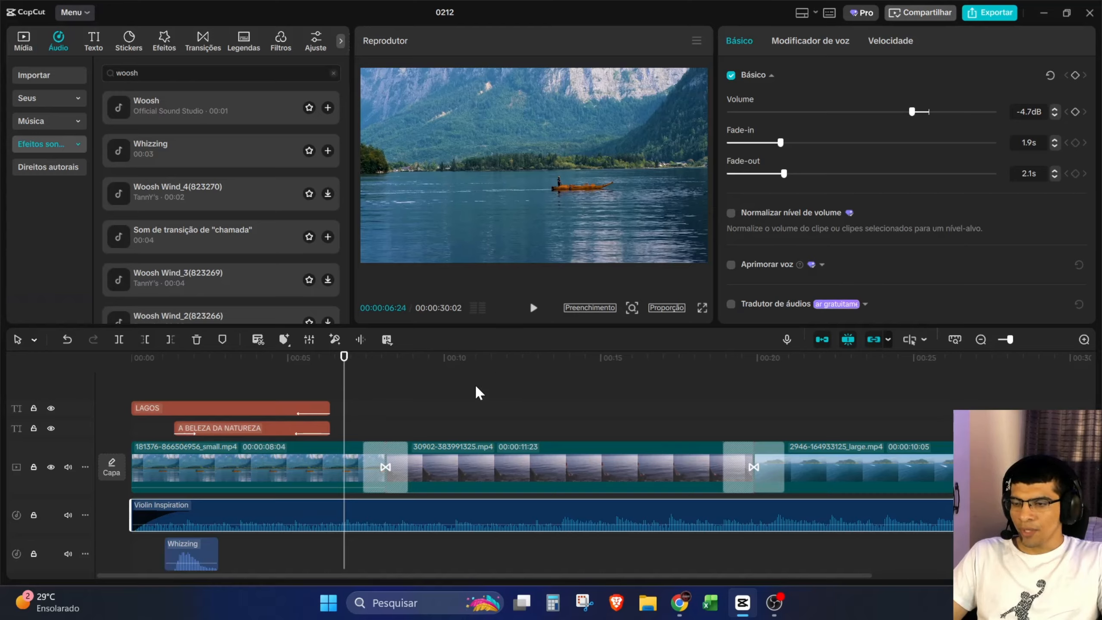
left_click_drag(343, 372, 51, 409)
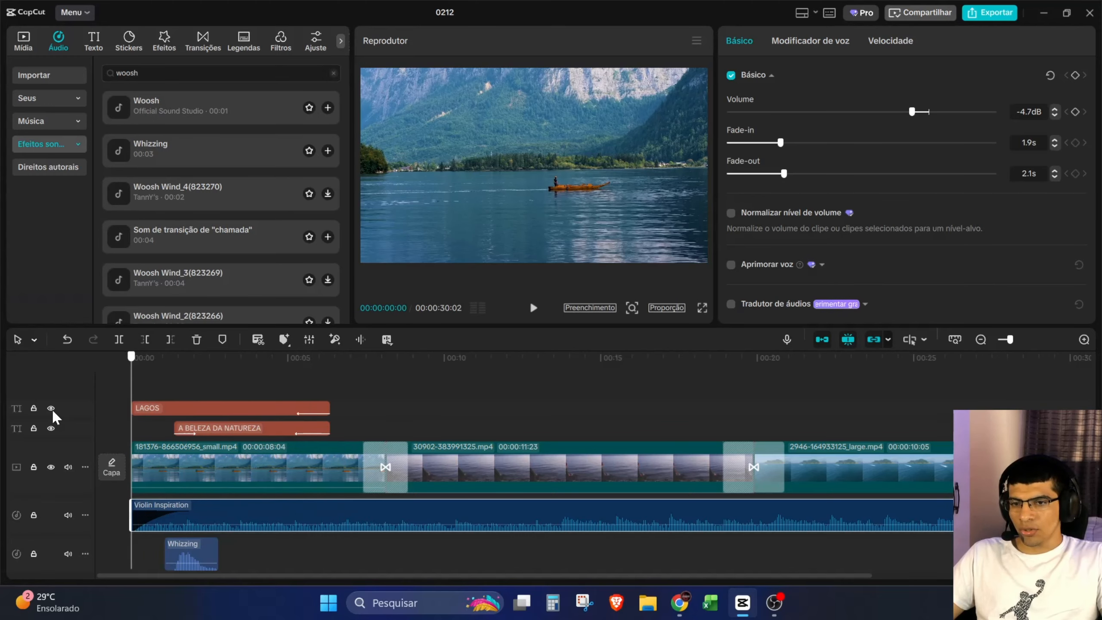